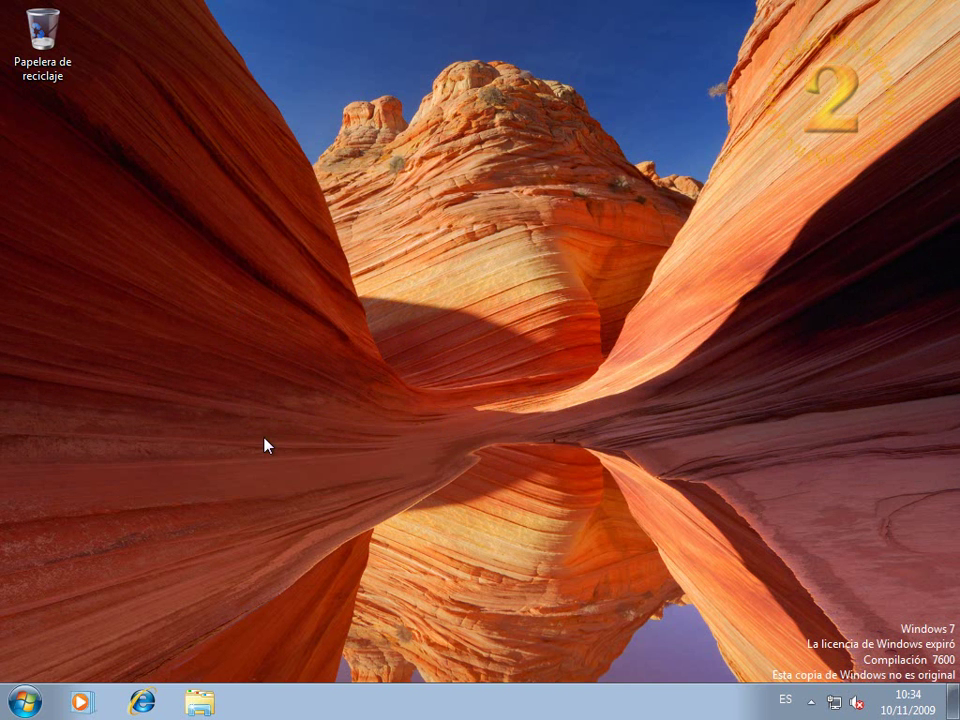
# Open the desktop's Personalización settings, resize the window to view the themes against the desktop, and close it.
pyautogui.rightClick(379, 436)
pyautogui.click(424, 656)
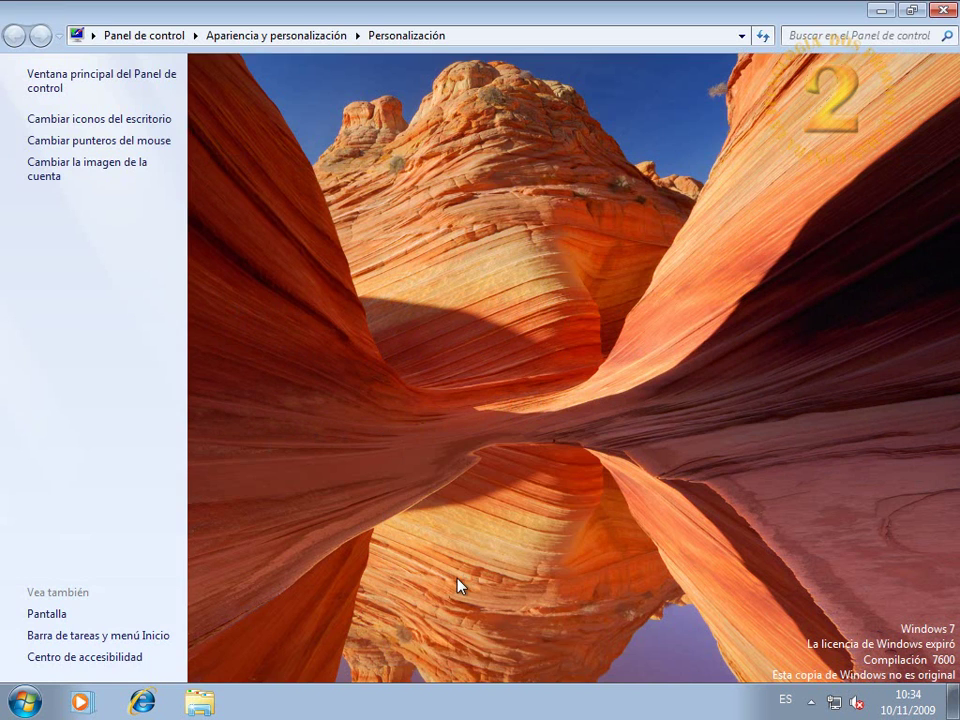
pyautogui.doubleClick(540, 20)
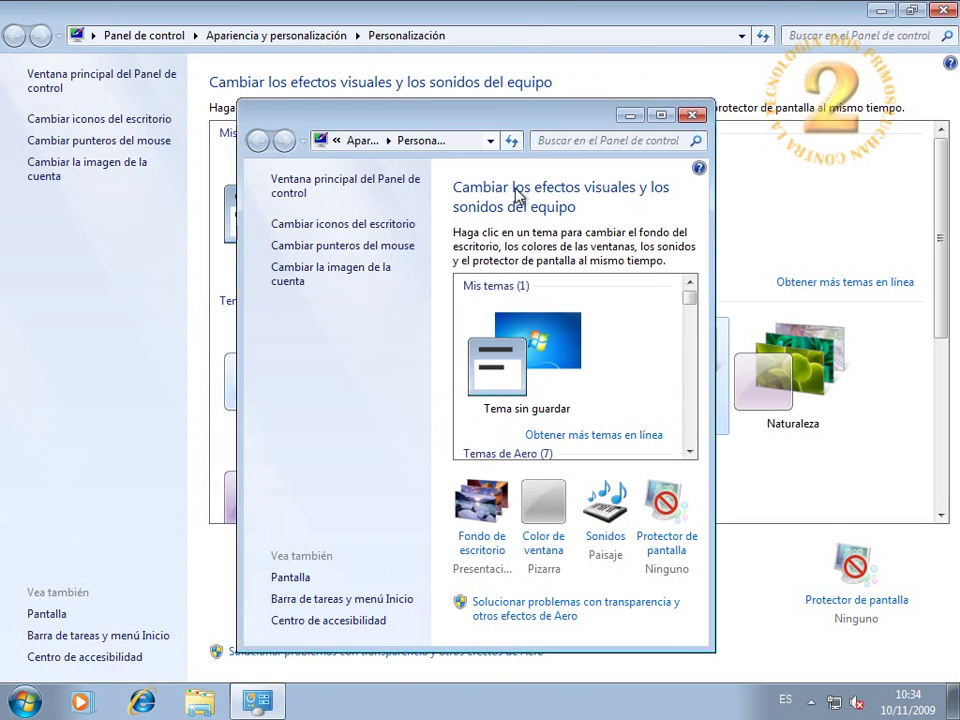
pyautogui.moveTo(244, 415); pyautogui.dragTo(126, 400)
pyautogui.moveTo(694, 104); pyautogui.dragTo(700, 27)
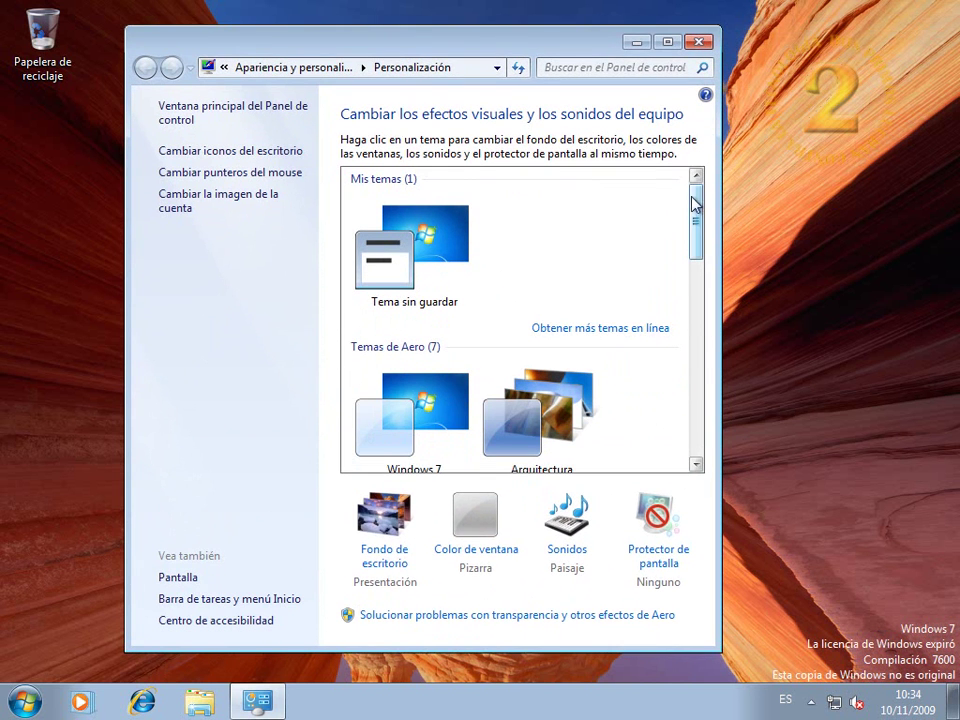
pyautogui.doubleClick(564, 47)
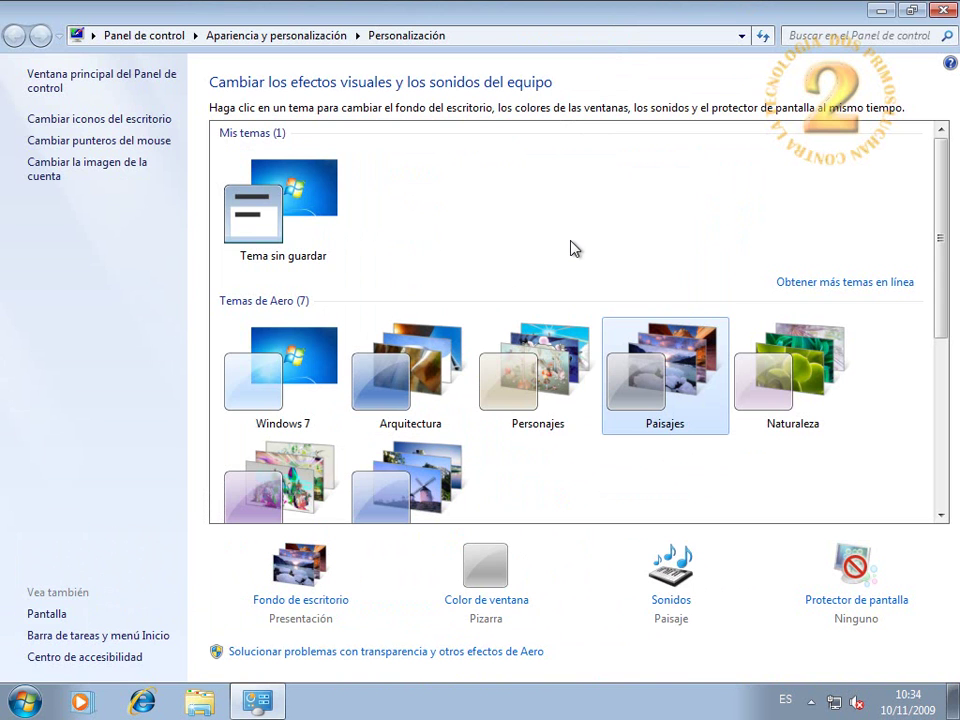
pyautogui.click(943, 10)
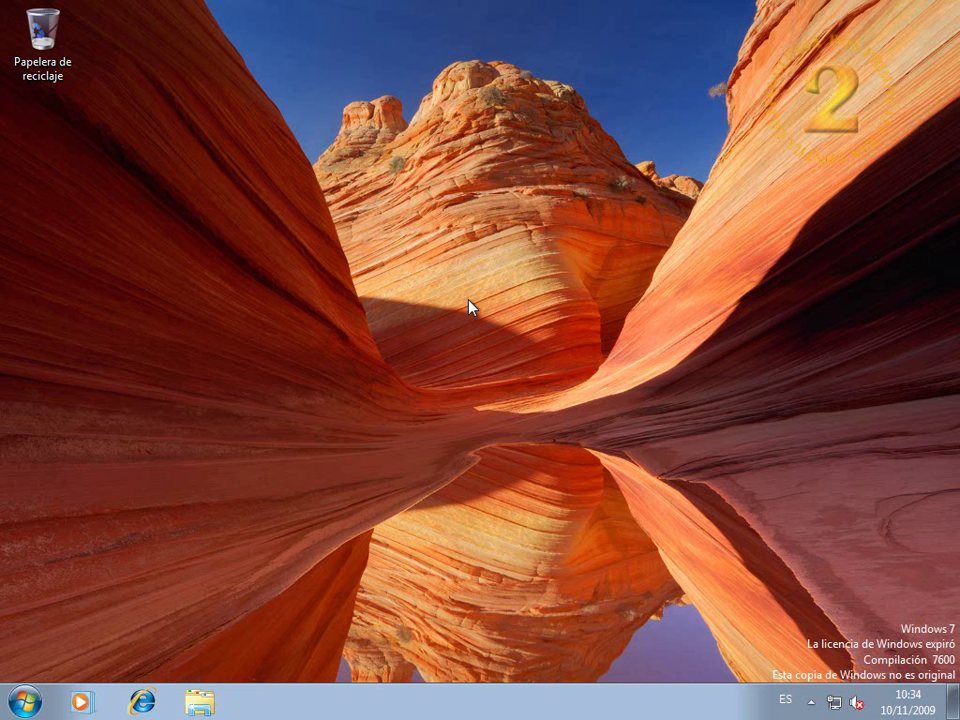
# Open the desktop's screen resolution settings, examine the available resolution range, and cancel without changes.
pyautogui.rightClick(442, 328)
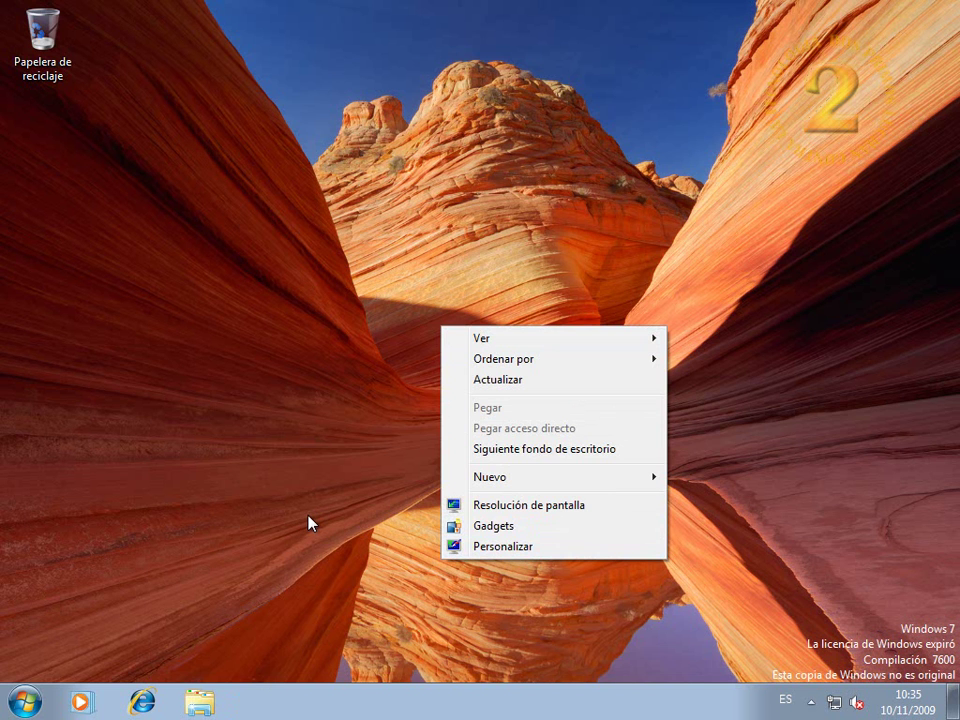
pyautogui.click(336, 508)
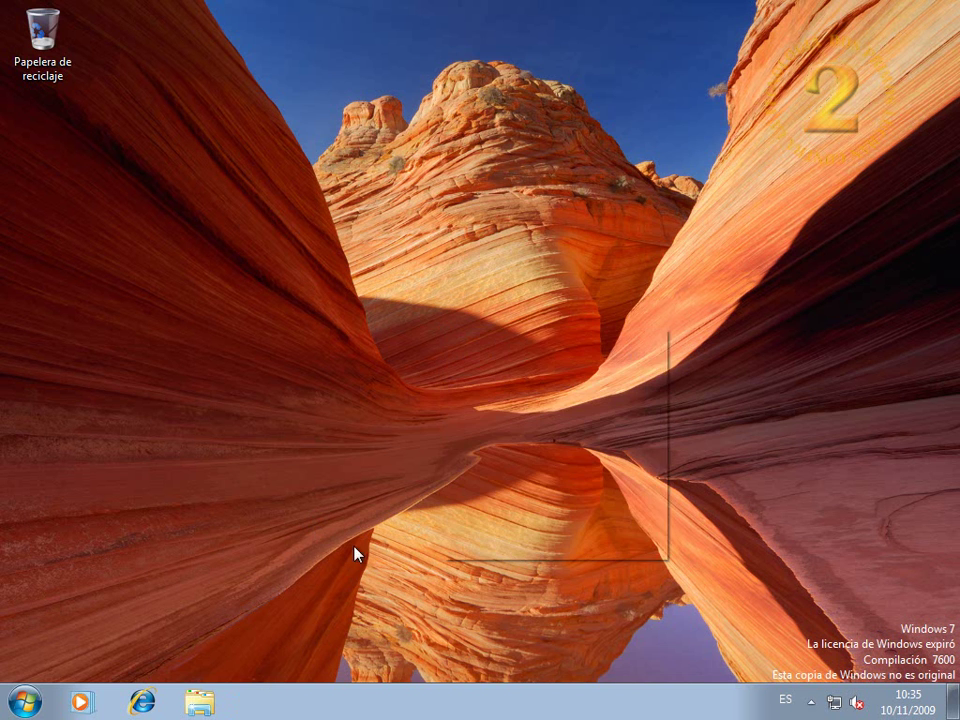
pyautogui.rightClick(335, 507)
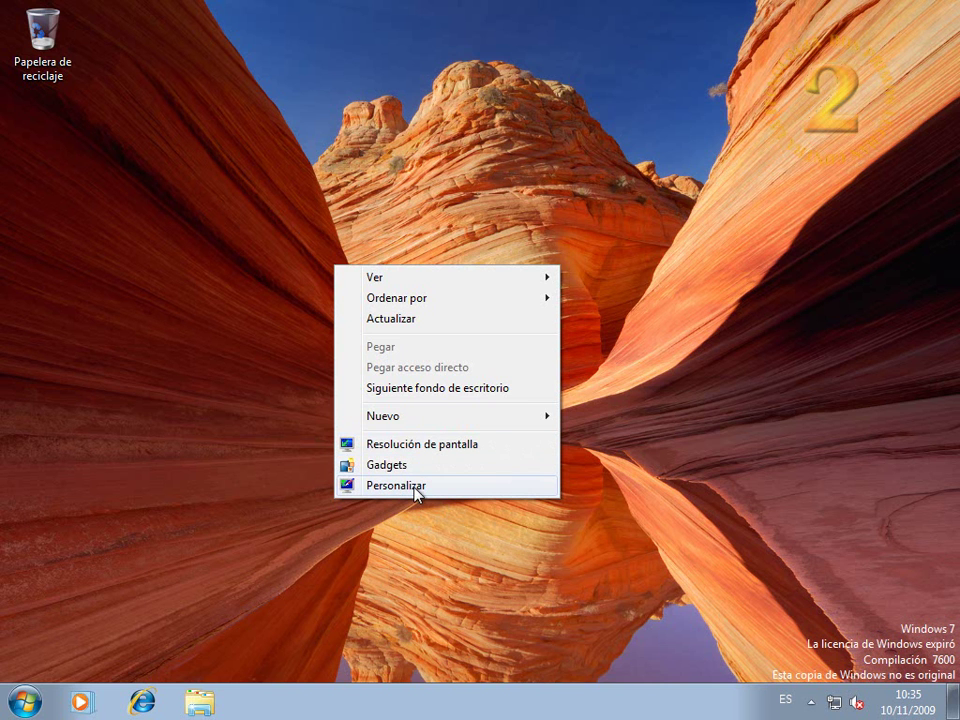
pyautogui.click(423, 447)
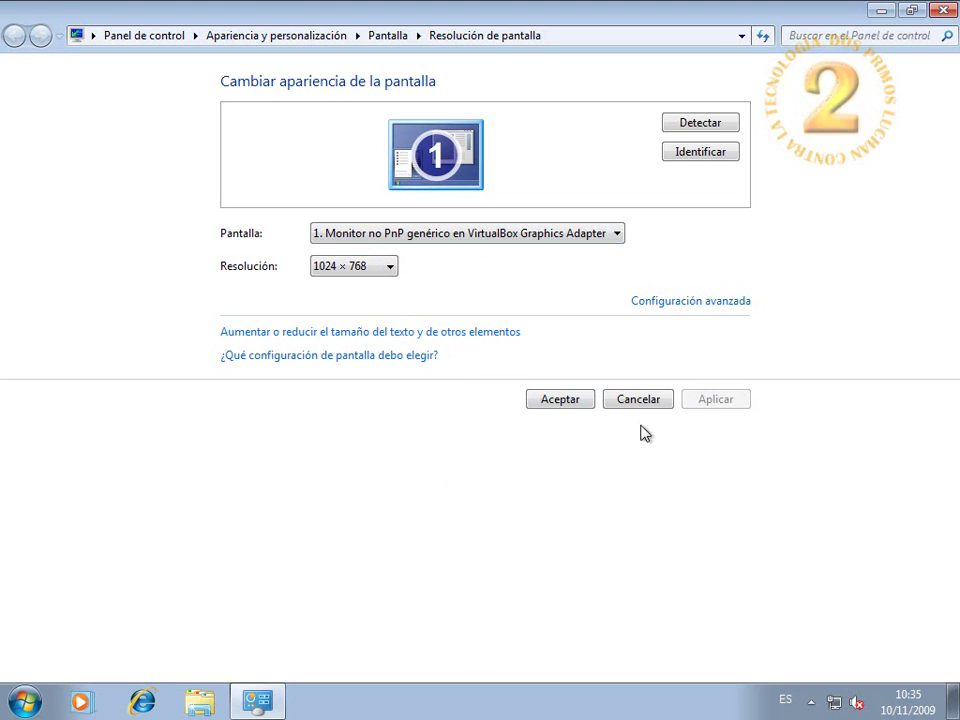
pyautogui.click(390, 267)
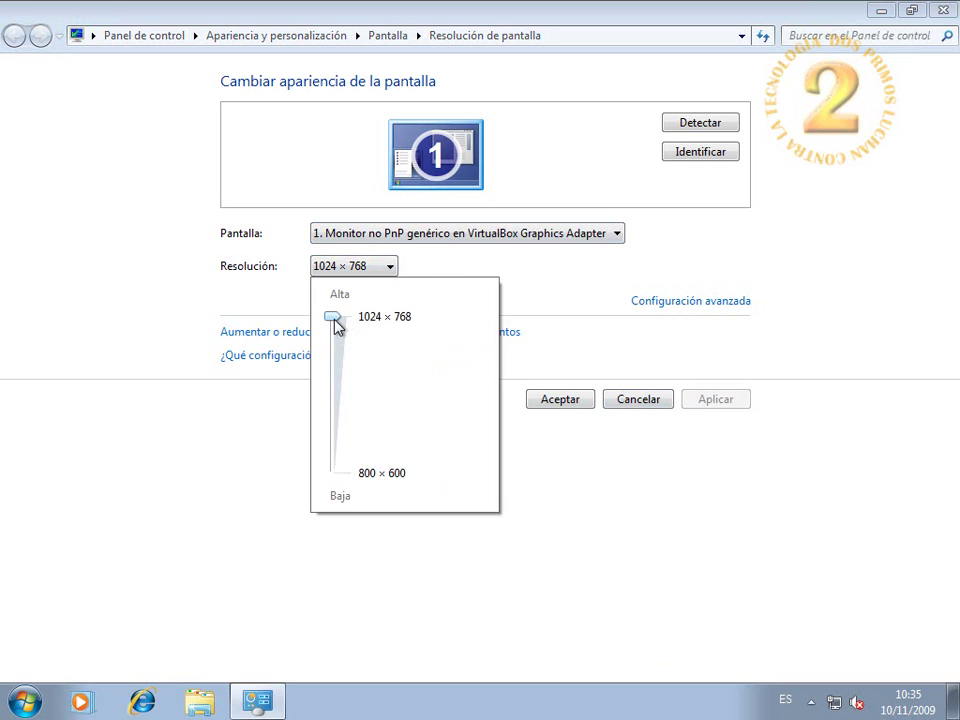
pyautogui.click(332, 454)
pyautogui.click(339, 343)
pyautogui.click(330, 476)
pyautogui.click(334, 393)
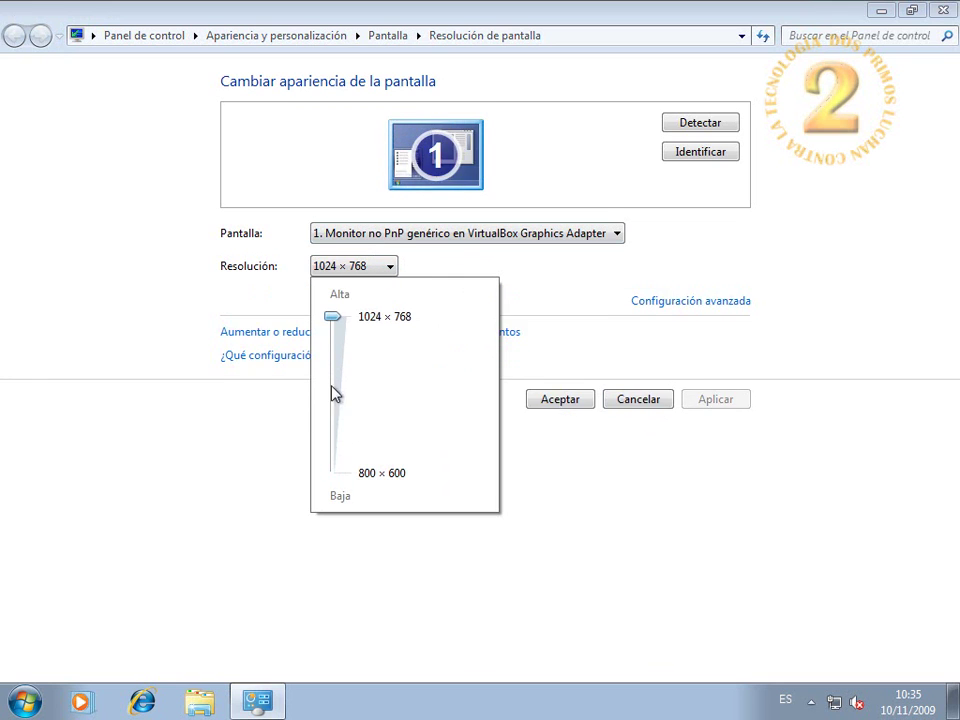
pyautogui.click(583, 316)
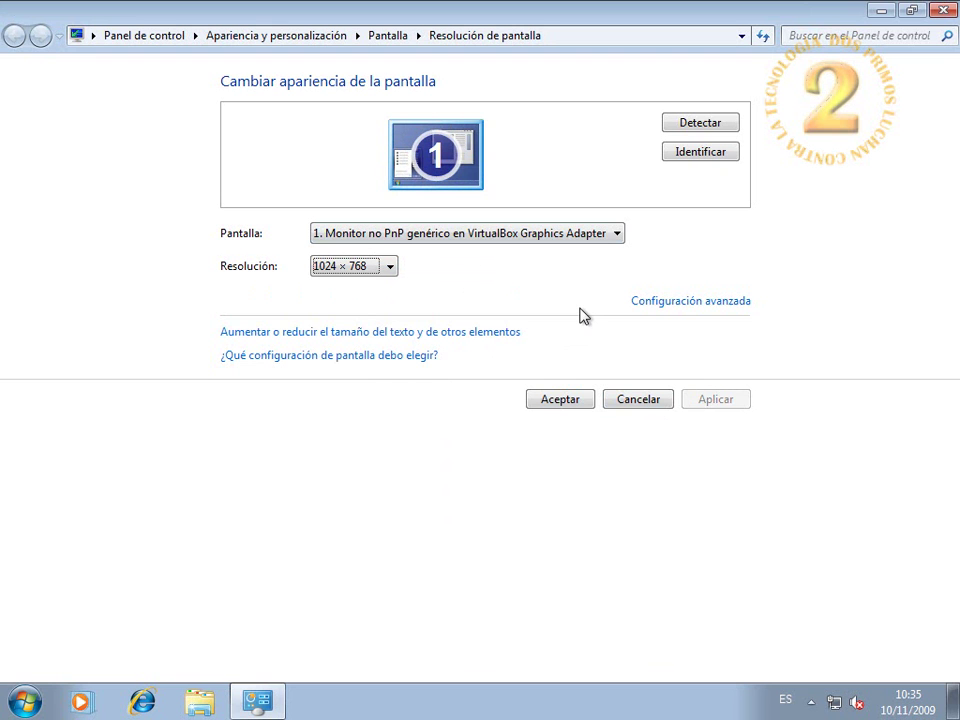
pyautogui.click(632, 401)
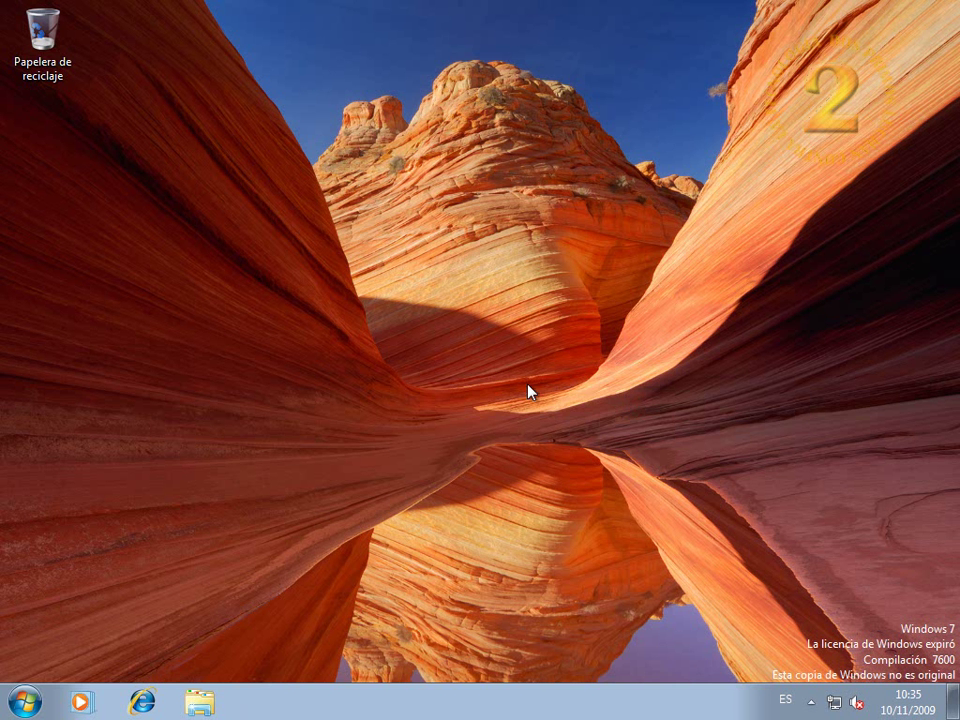
# Open the desktop's Personalización settings and look through the Aero, basic and high-contrast themes.
pyautogui.rightClick(459, 303)
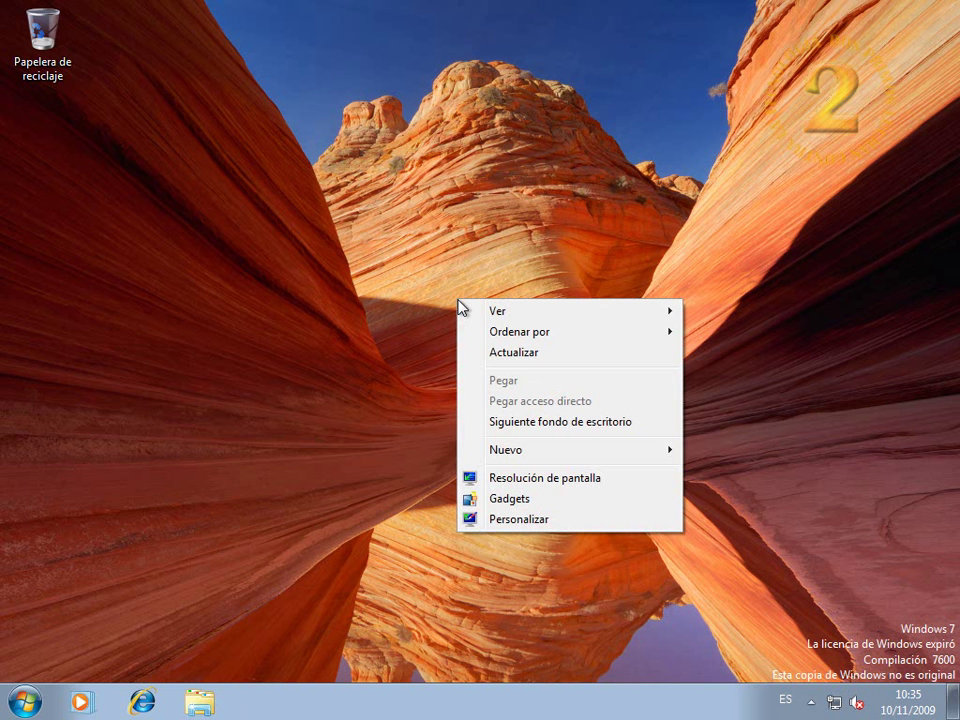
pyautogui.click(532, 522)
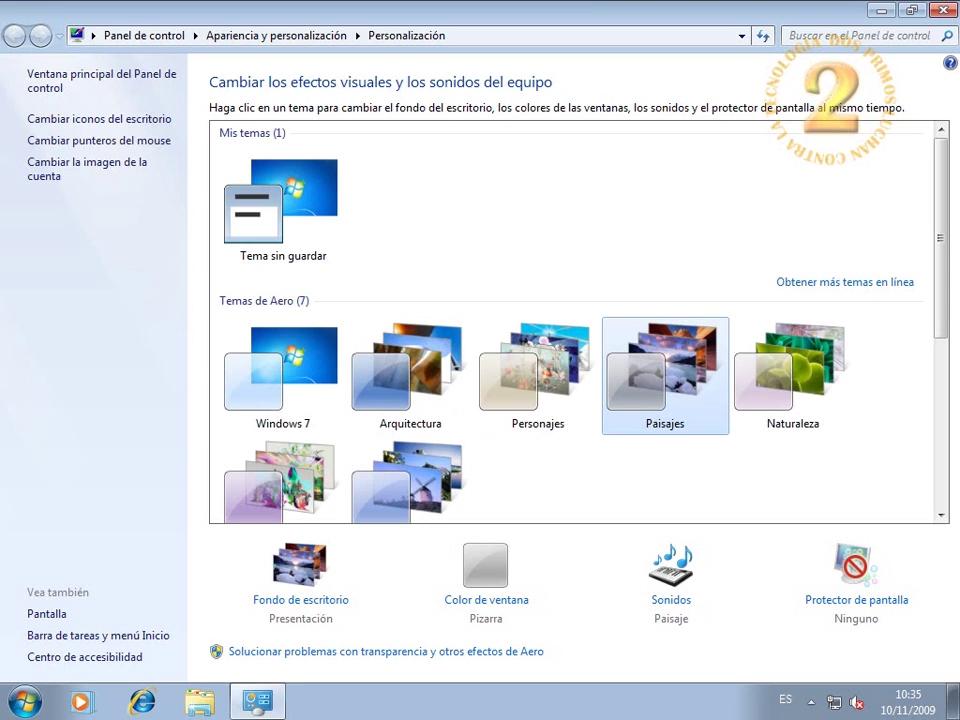
pyautogui.moveTo(938, 272); pyautogui.dragTo(939, 242)
pyautogui.moveTo(940, 306); pyautogui.dragTo(940, 384)
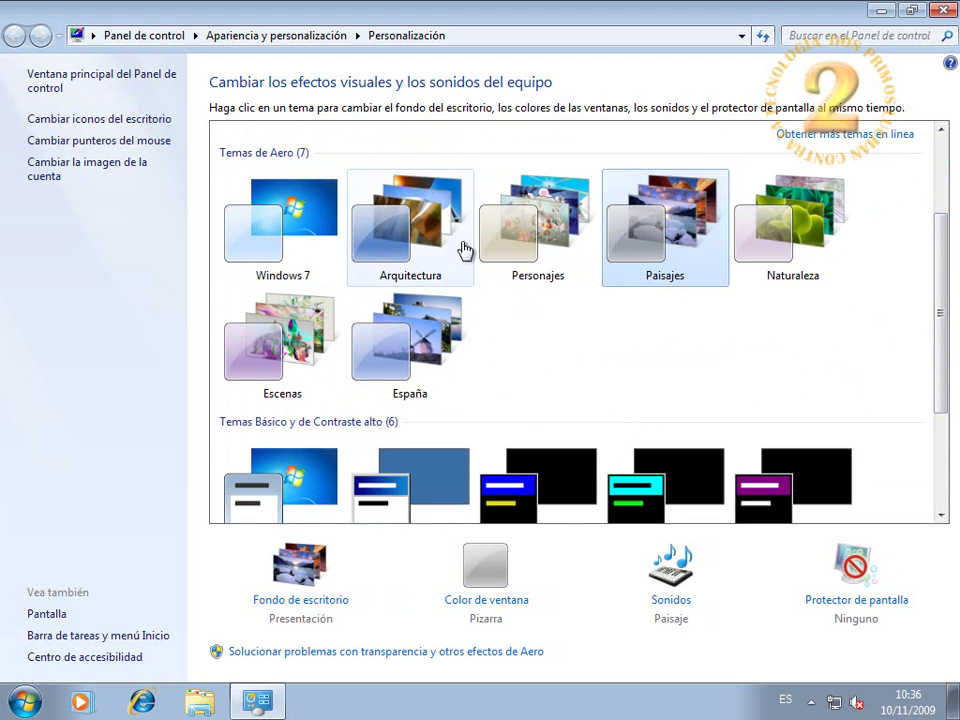
pyautogui.scroll(-2, 948, 367)
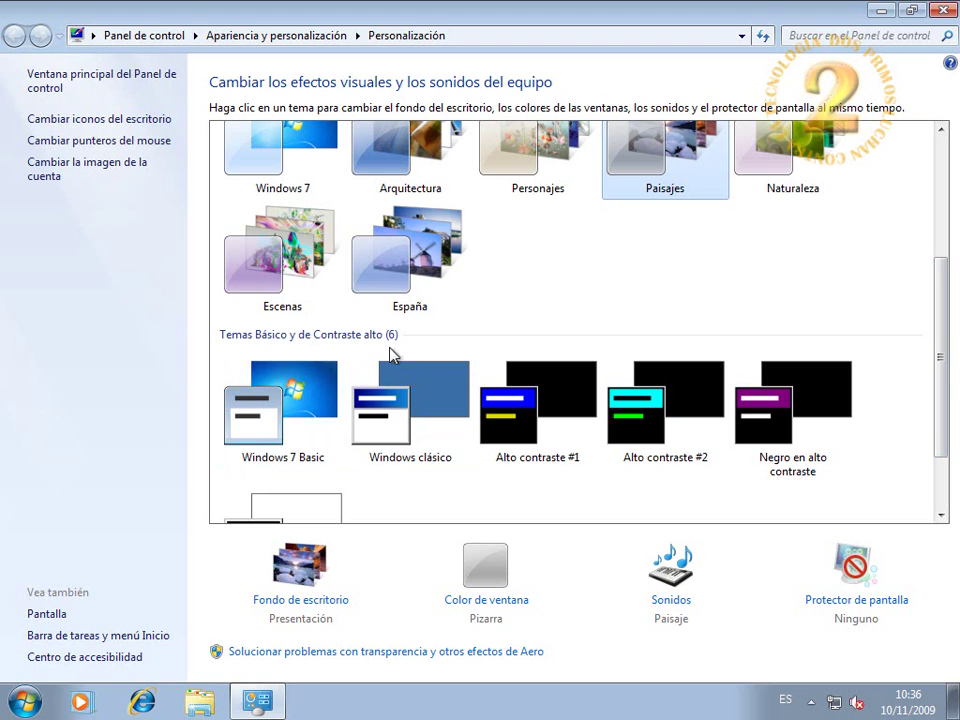
pyautogui.moveTo(950, 383); pyautogui.dragTo(786, 108)
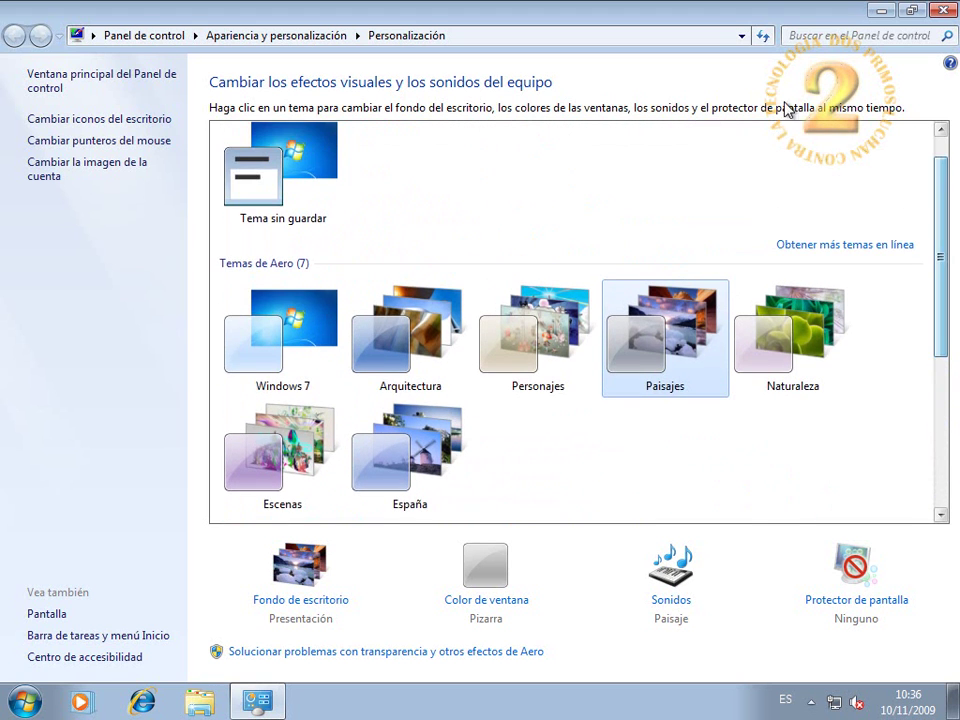
# Apply the Windows 7 Aero theme with the window reduced to reveal the desktop, and maximize the window again.
pyautogui.doubleClick(739, 17)
pyautogui.moveTo(531, 60); pyautogui.dragTo(577, 62)
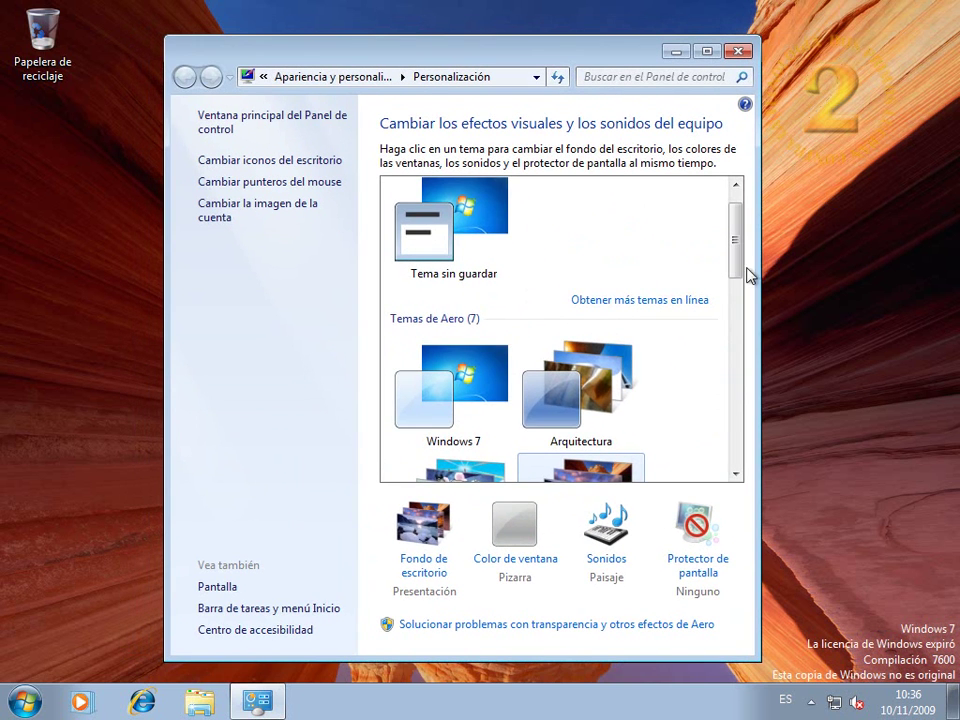
pyautogui.moveTo(742, 257); pyautogui.dragTo(739, 274)
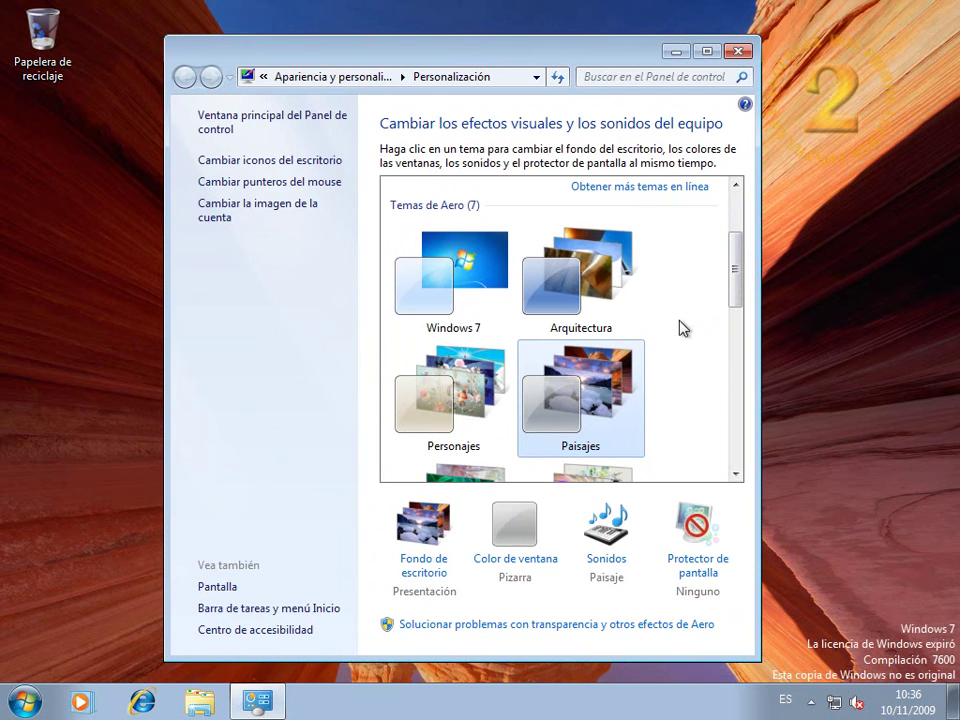
pyautogui.click(440, 262)
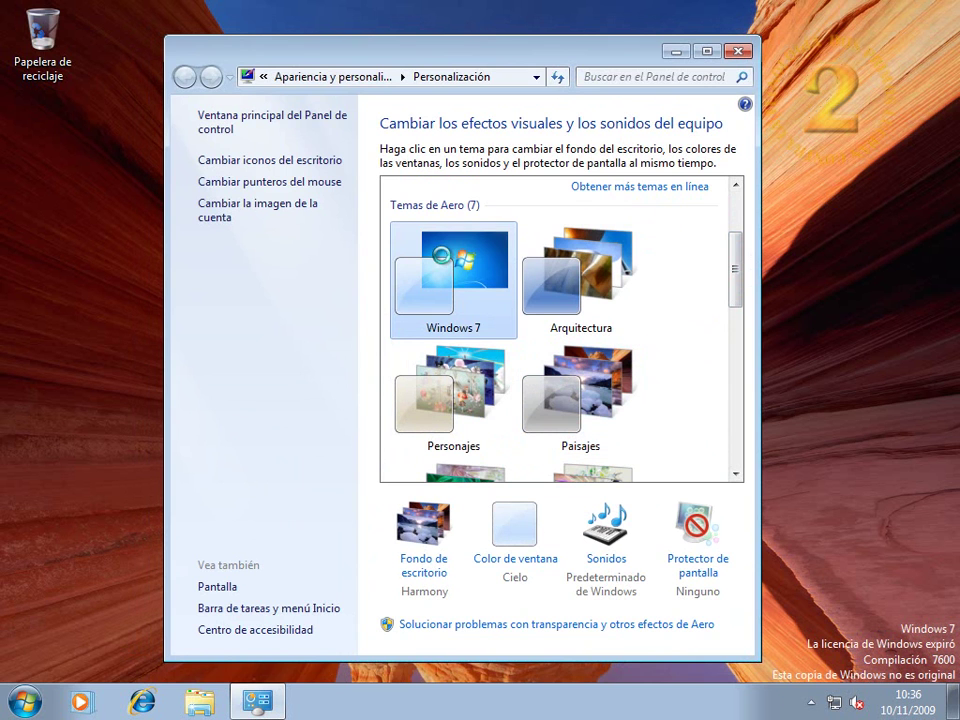
pyautogui.moveTo(497, 60); pyautogui.dragTo(553, 97)
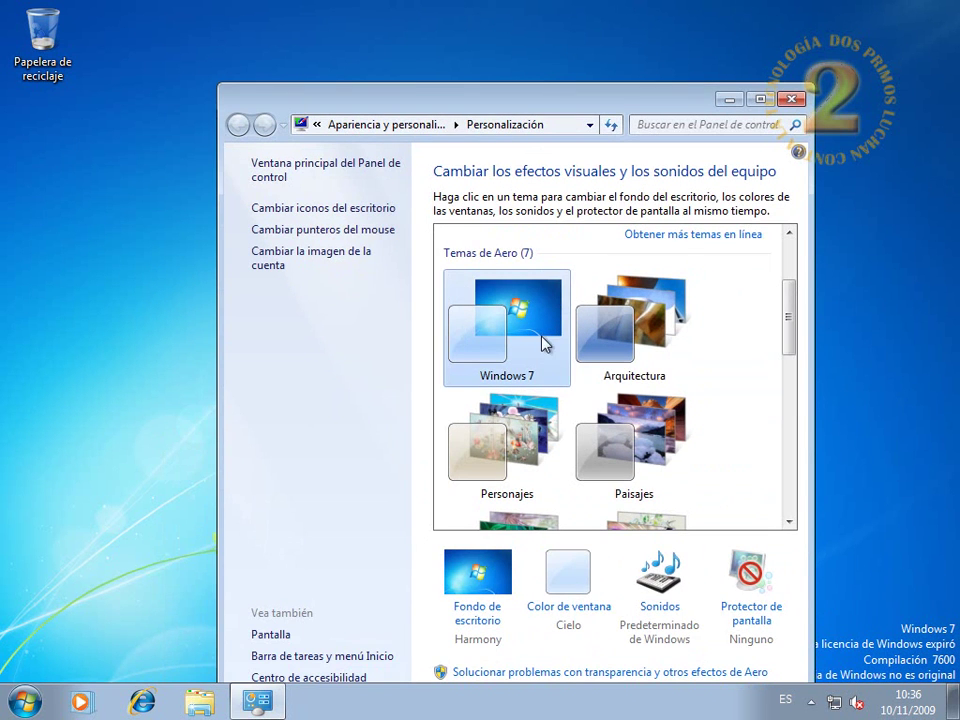
pyautogui.click(760, 99)
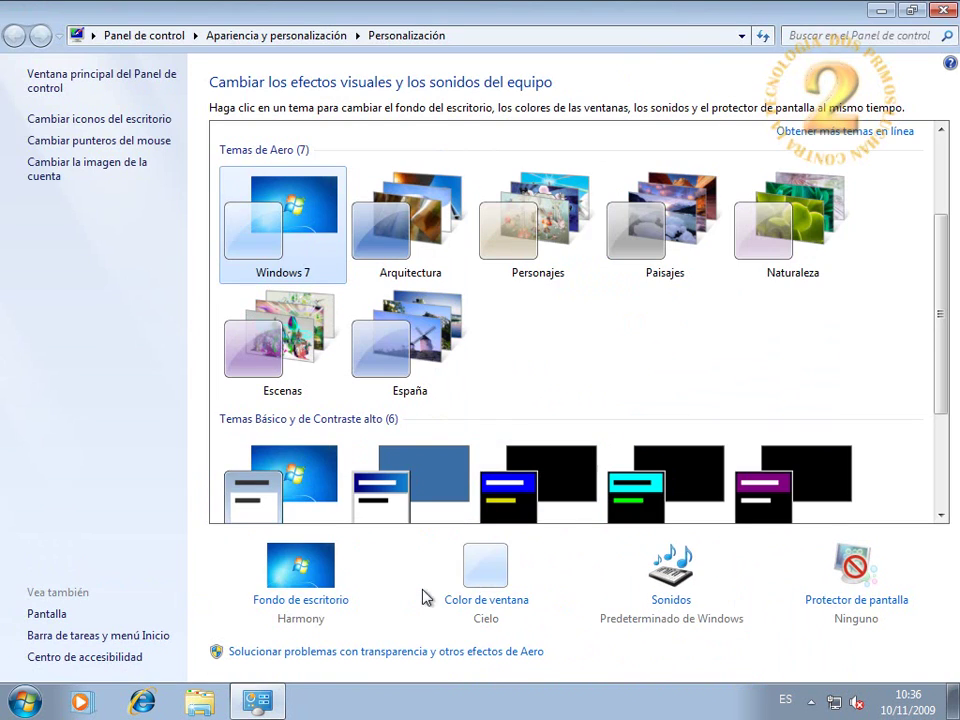
# View the images offered for the desktop background and return to the Personalización page.
pyautogui.click(326, 586)
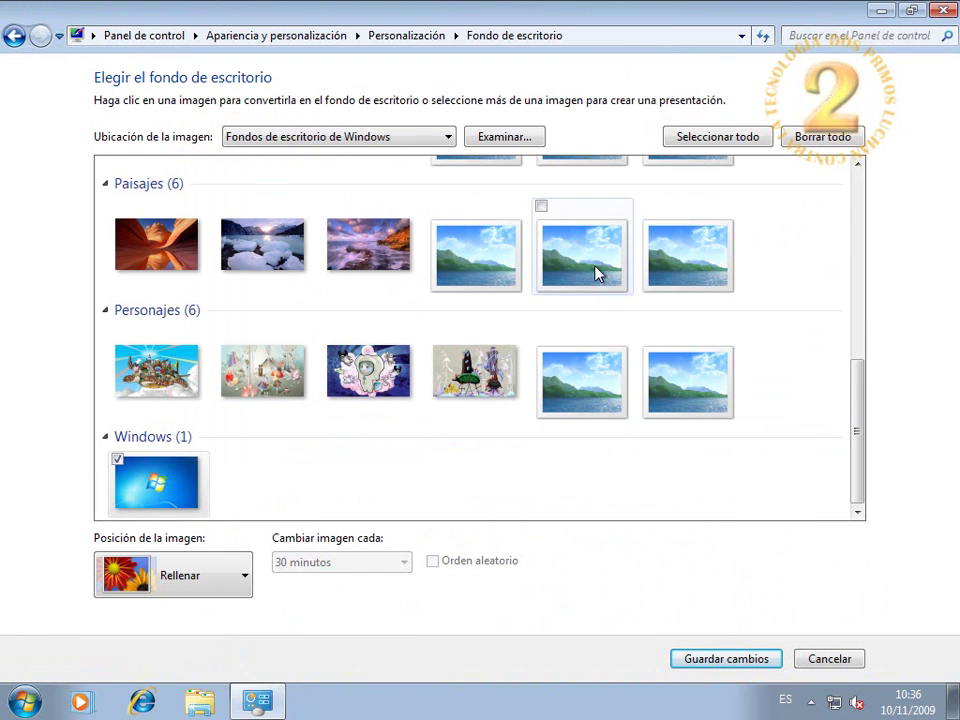
pyautogui.click(12, 37)
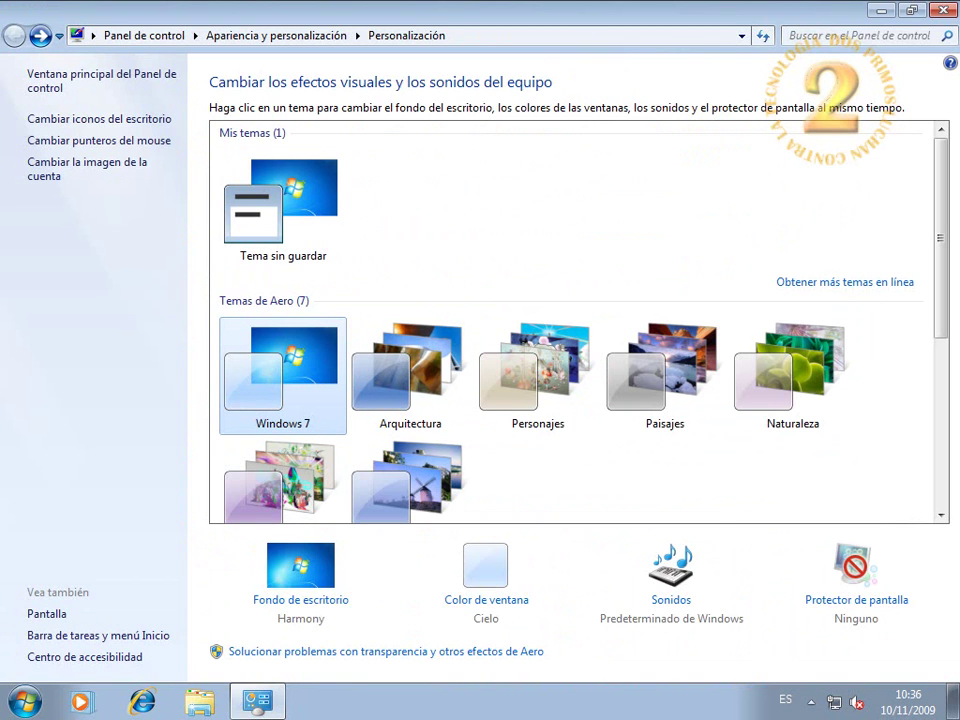
pyautogui.moveTo(112, 514); pyautogui.dragTo(245, 557)
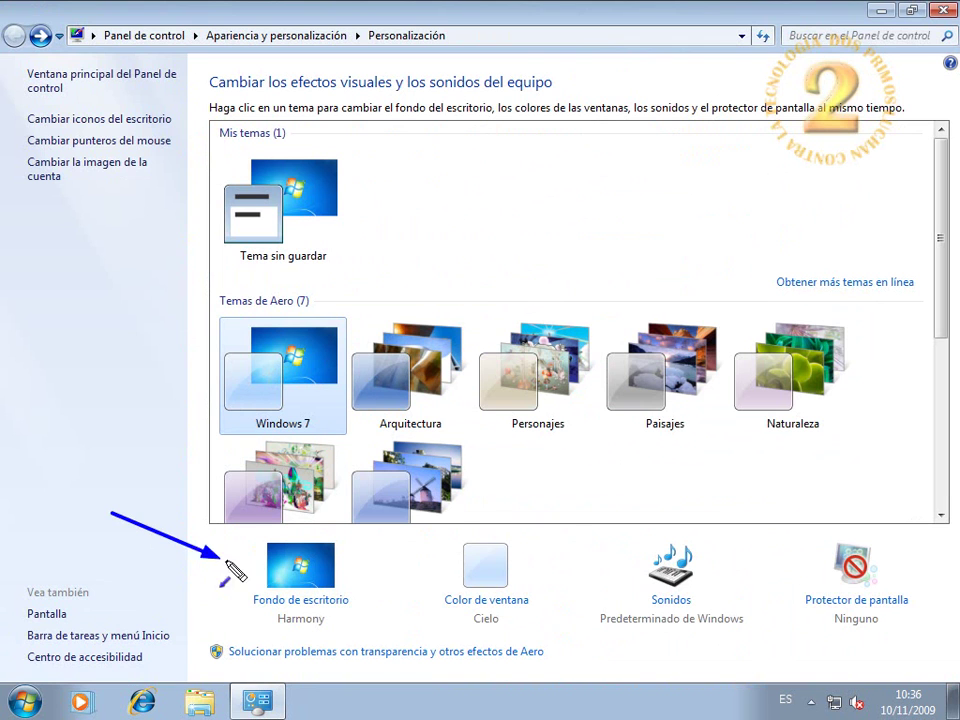
pyautogui.moveTo(490, 514); pyautogui.dragTo(350, 551)
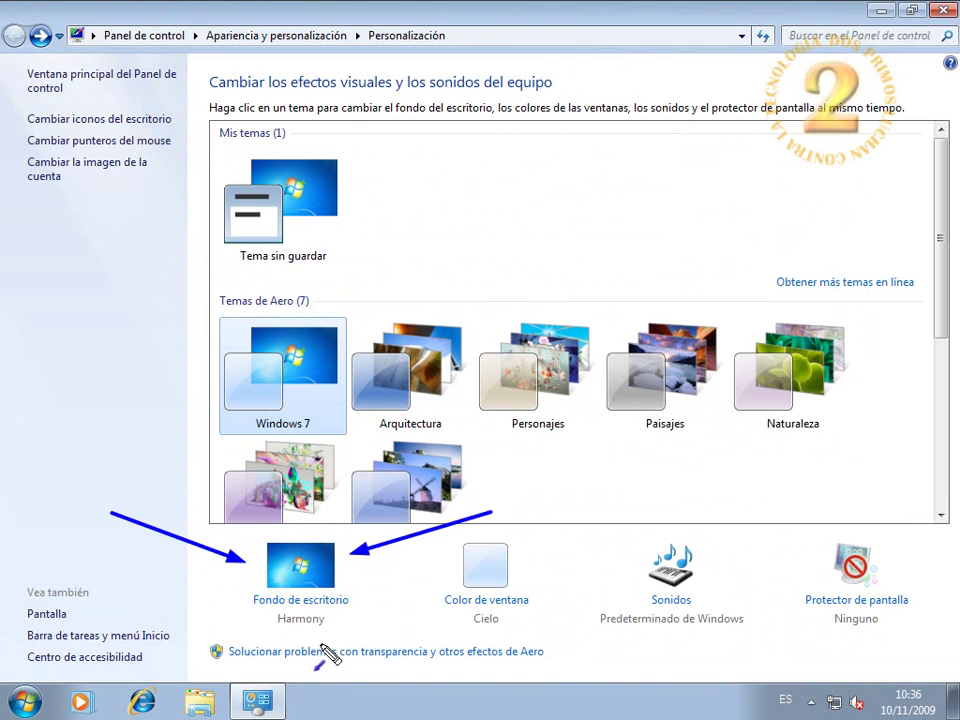
pyautogui.press('Escape')
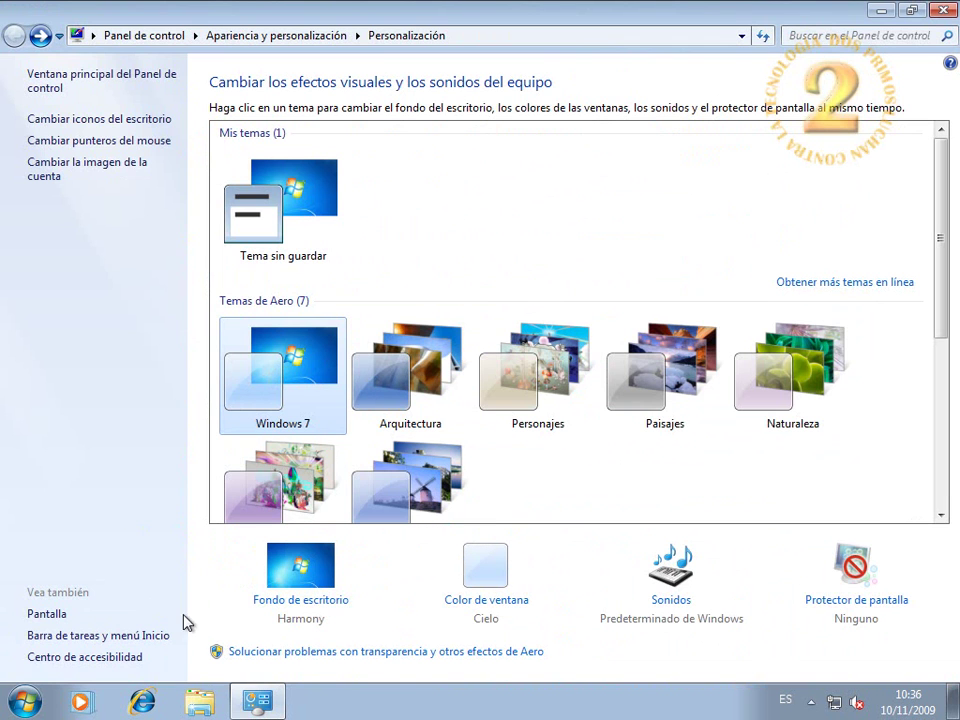
# Open the desktop background settings in a reduced window and try the cartoon animals wallpaper.
pyautogui.click(302, 566)
pyautogui.moveTo(621, 20); pyautogui.dragTo(571, 47)
pyautogui.moveTo(810, 377); pyautogui.dragTo(816, 426)
pyautogui.click(549, 388)
pyautogui.moveTo(588, 62); pyautogui.dragTo(641, 80)
# Set the green leaves image from the Naturaleza group as the desktop background and save the changes.
pyautogui.moveTo(866, 465); pyautogui.dragTo(865, 420)
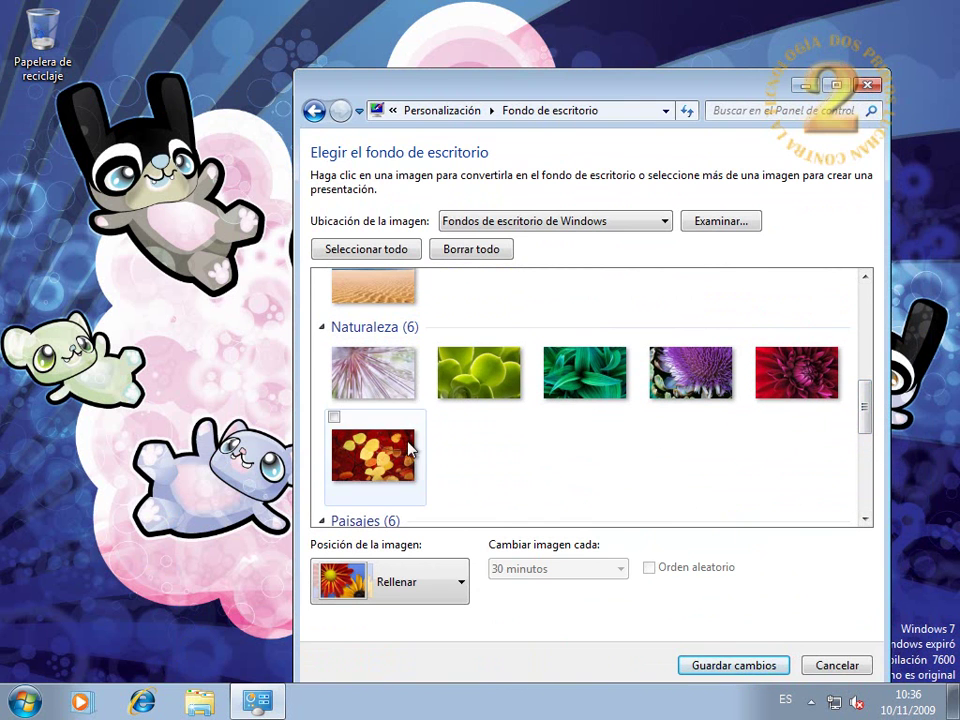
pyautogui.click(598, 385)
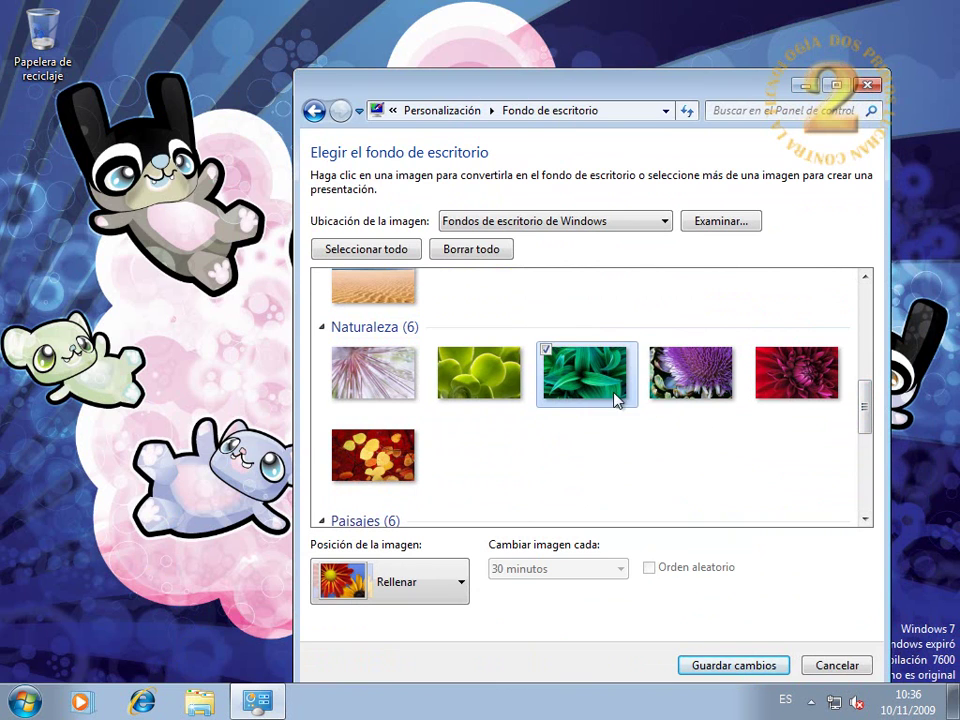
pyautogui.moveTo(590, 110); pyautogui.dragTo(448, 703)
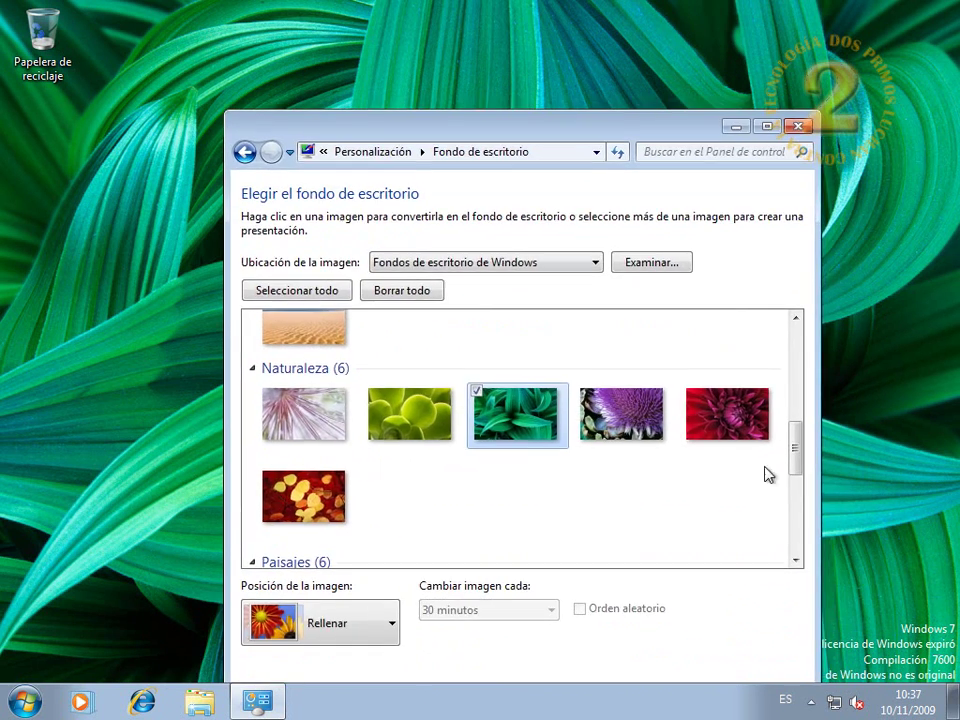
pyautogui.doubleClick(624, 136)
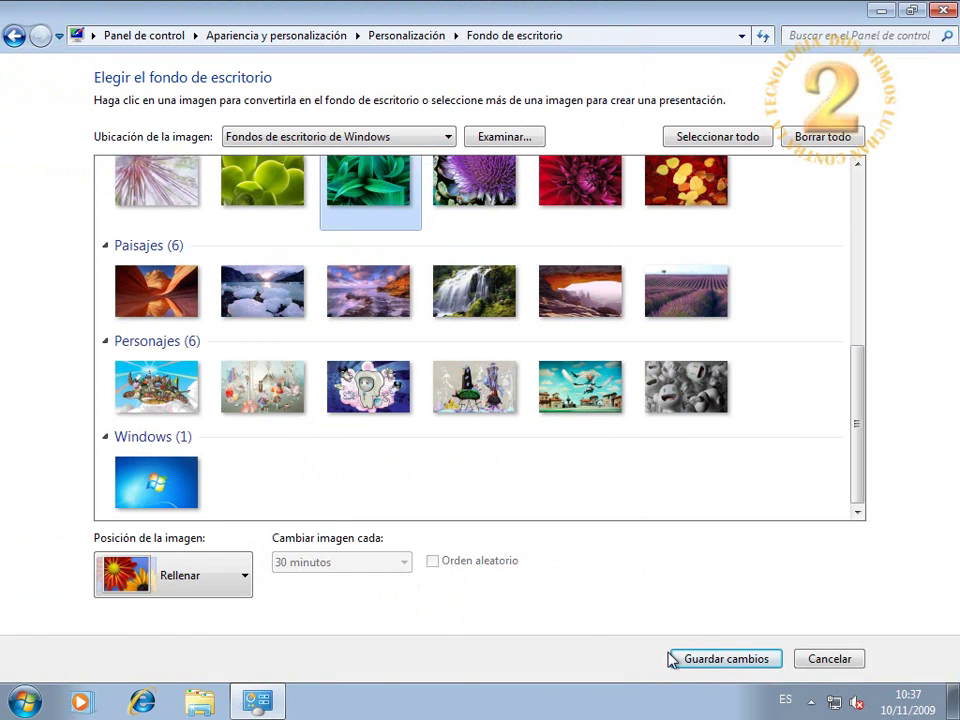
pyautogui.click(705, 656)
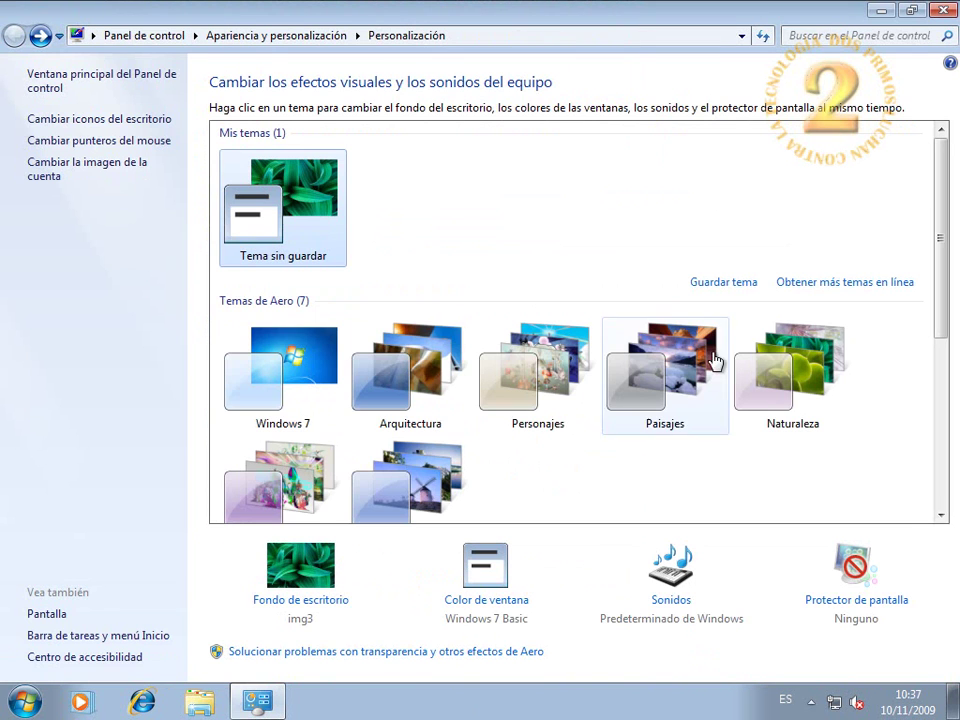
# Open the window color and appearance settings to view their options, and close them without changes.
pyautogui.click(490, 568)
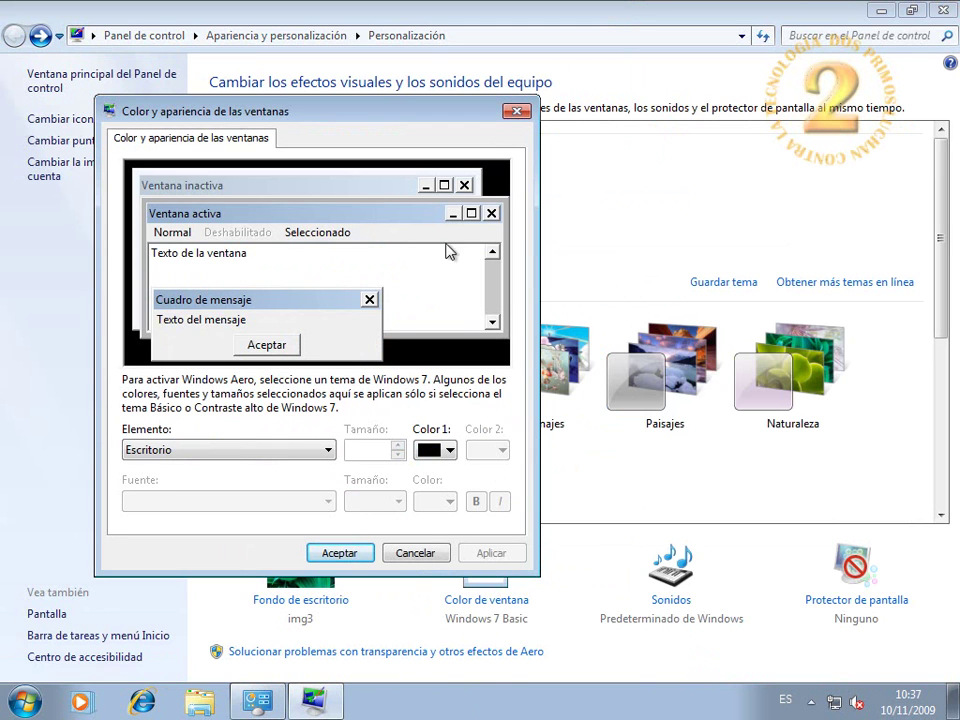
pyautogui.click(517, 112)
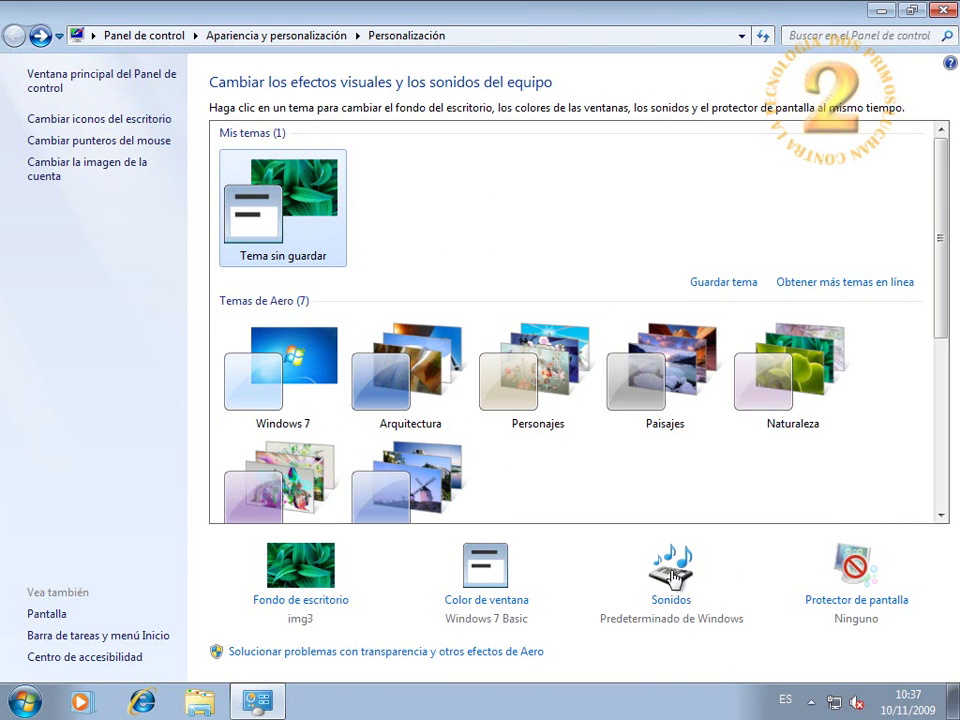
# Preview the Burbujas screen saver from the screen saver settings and close them without saving.
pyautogui.click(855, 575)
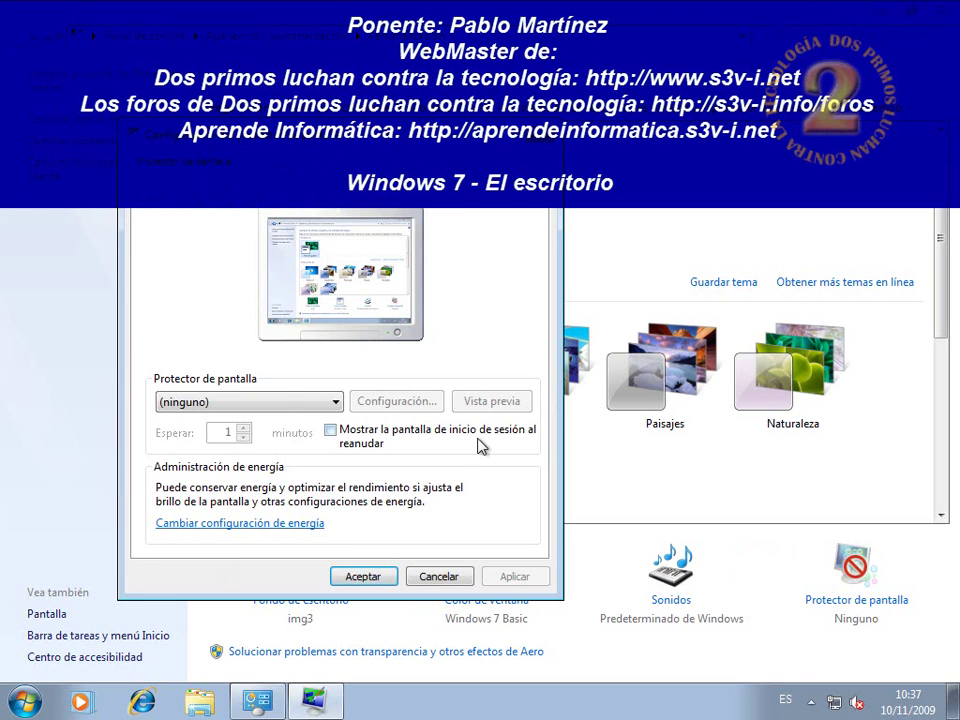
pyautogui.click(288, 402)
pyautogui.click(260, 435)
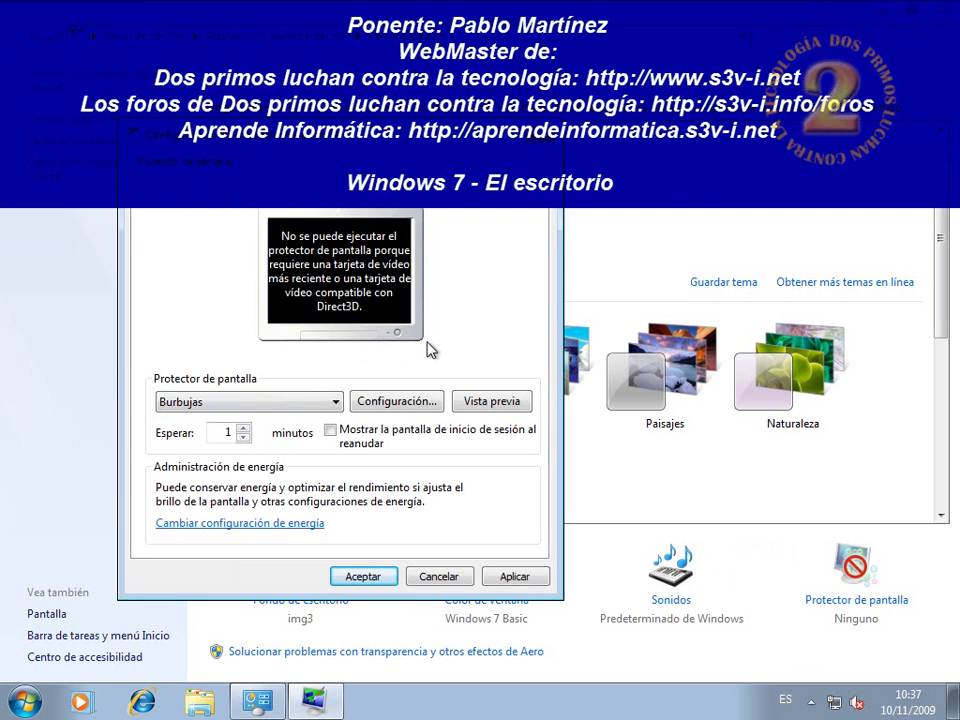
pyautogui.click(485, 401)
pyautogui.moveTo(542, 521)
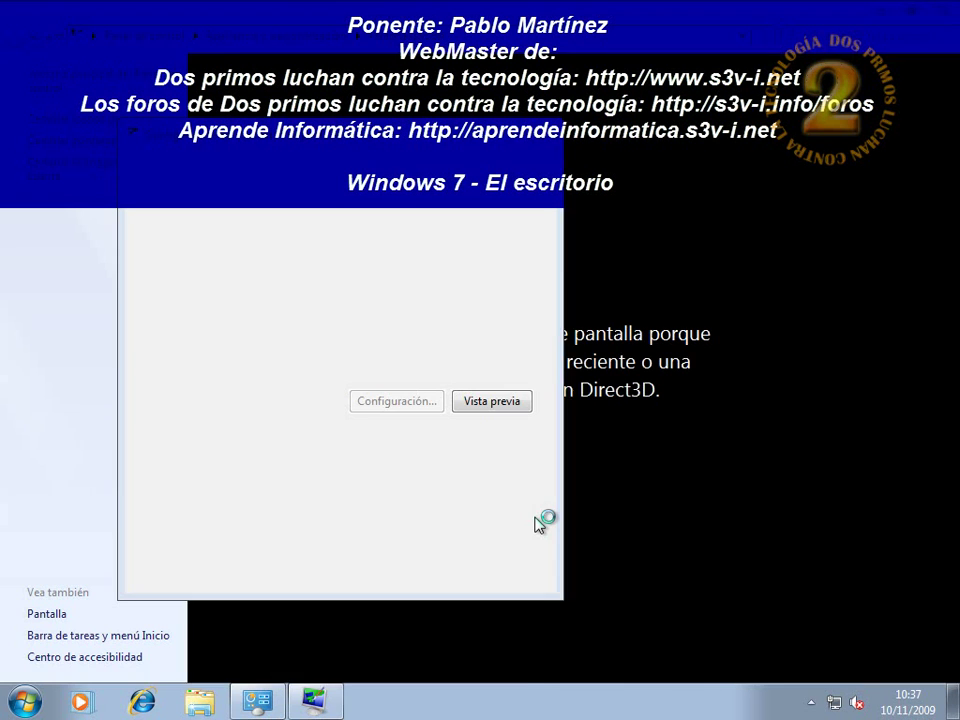
pyautogui.click(487, 403)
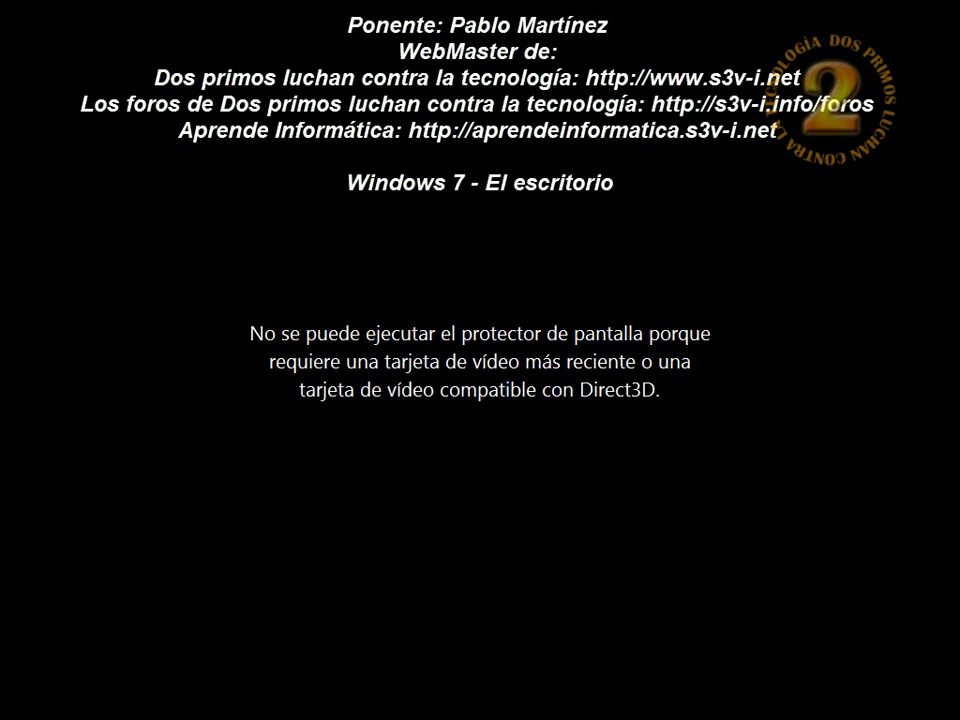
pyautogui.moveTo(480, 529)
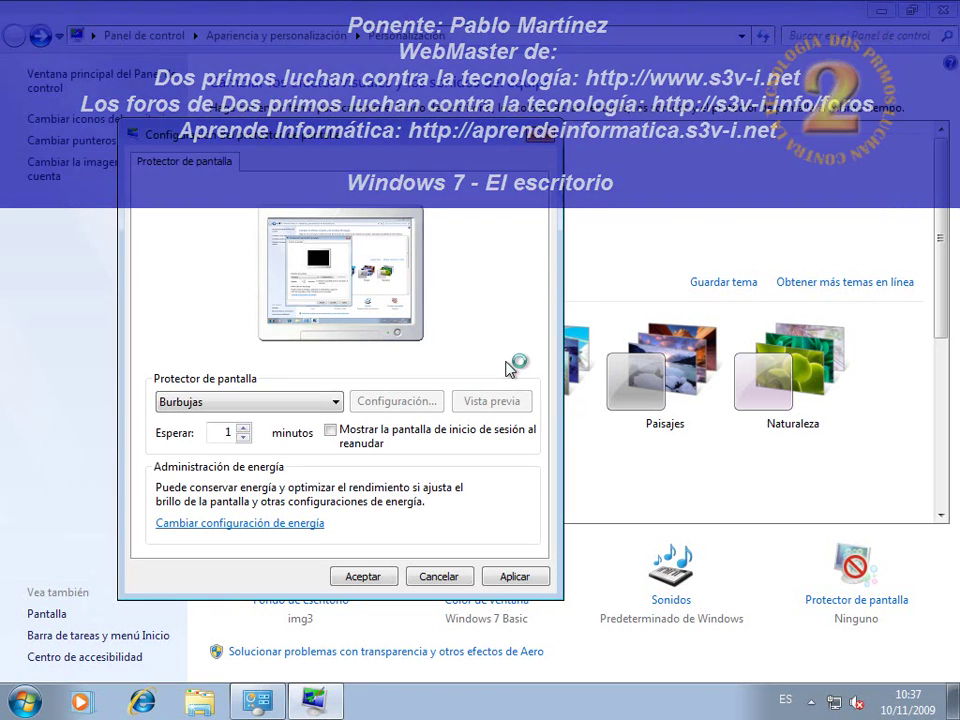
pyautogui.click(440, 581)
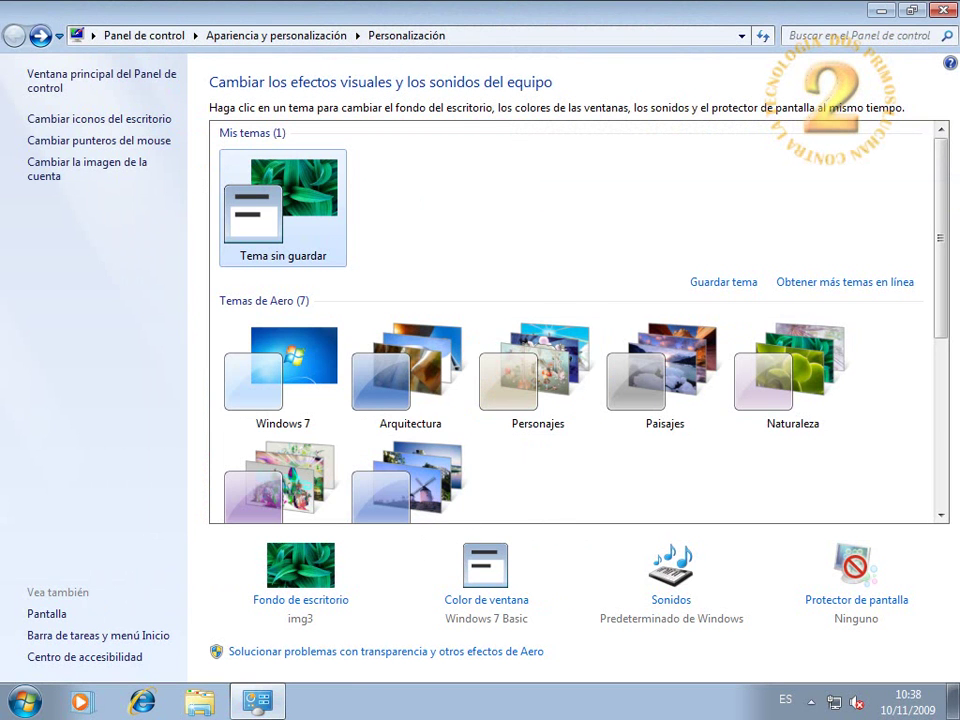
# Apply the Escenas theme and view the desktop with it in a reduced window.
pyautogui.moveTo(935, 332); pyautogui.dragTo(473, 420)
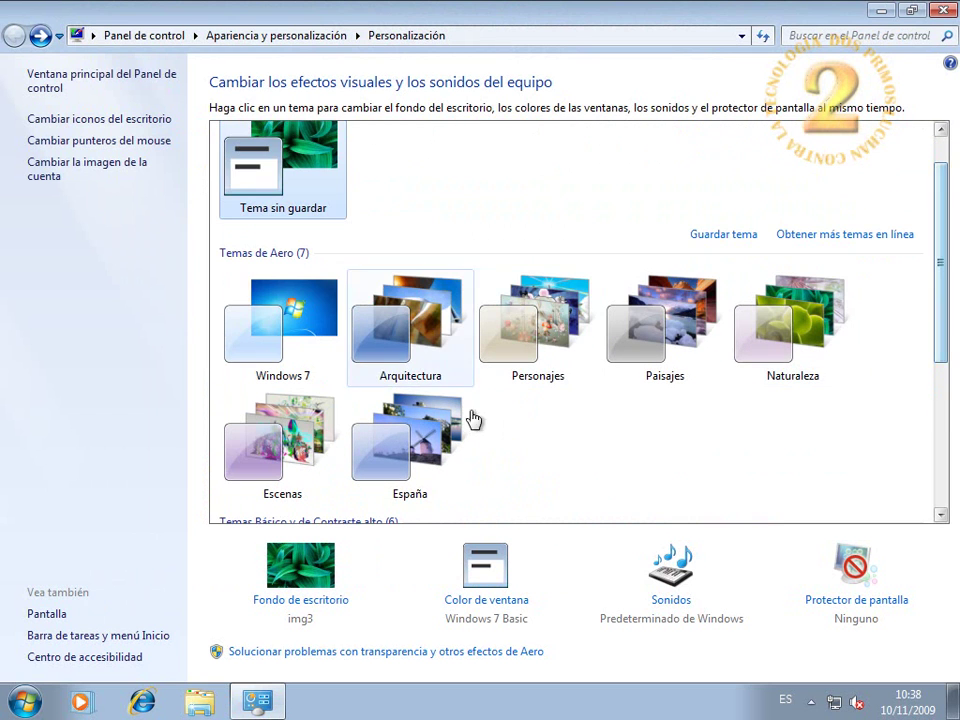
pyautogui.doubleClick(570, 28)
pyautogui.moveTo(793, 333); pyautogui.dragTo(793, 379)
pyautogui.click(639, 444)
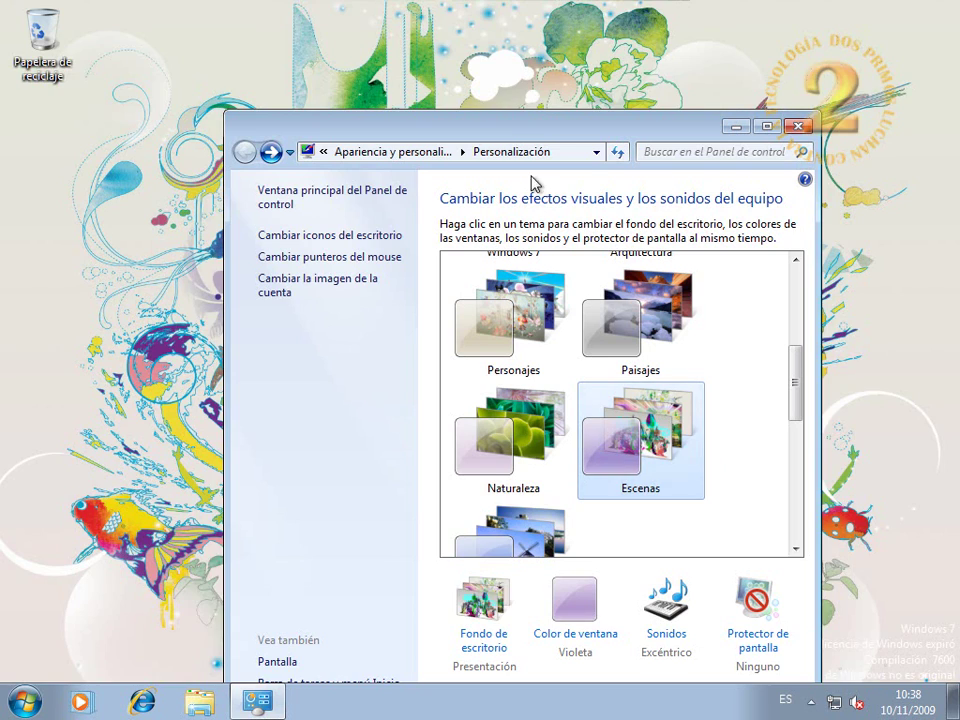
pyautogui.moveTo(521, 133); pyautogui.dragTo(570, 2)
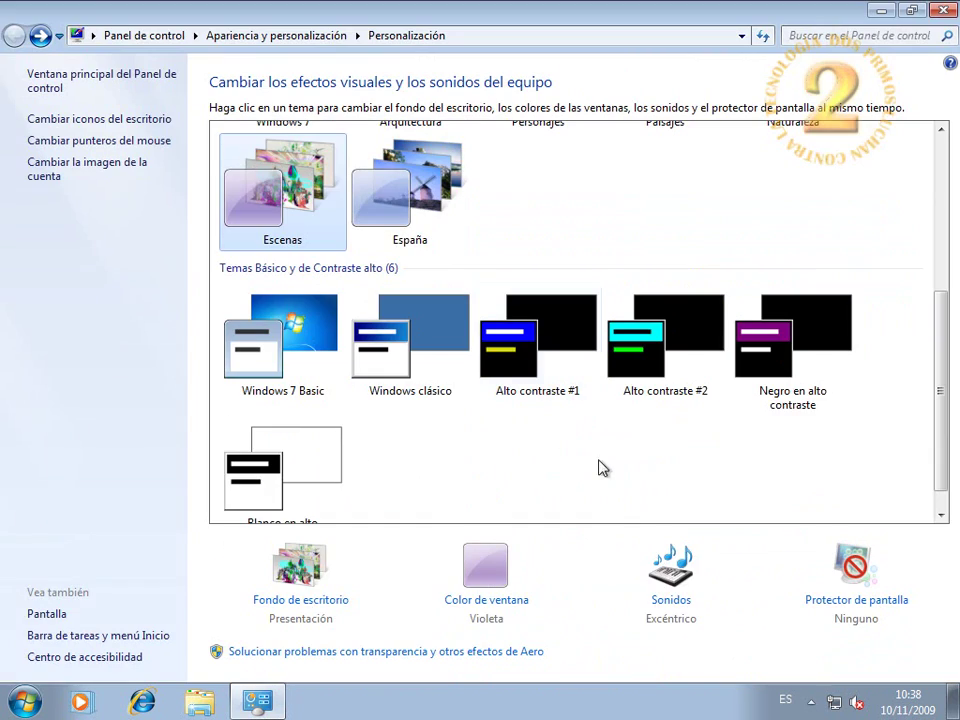
pyautogui.click(487, 575)
pyautogui.doubleClick(684, 25)
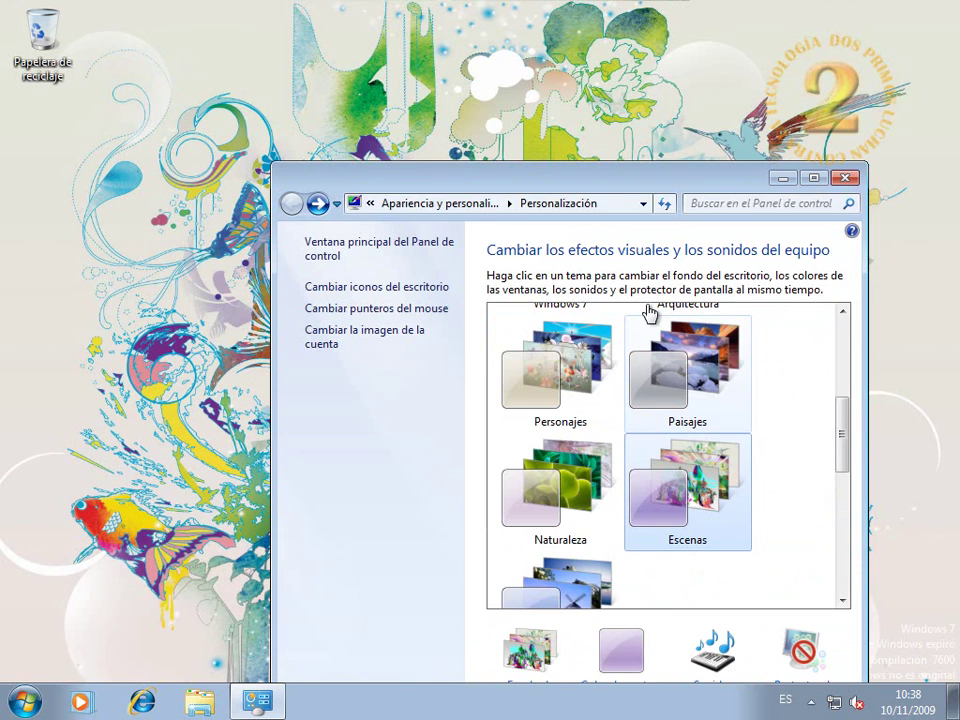
pyautogui.doubleClick(583, 183)
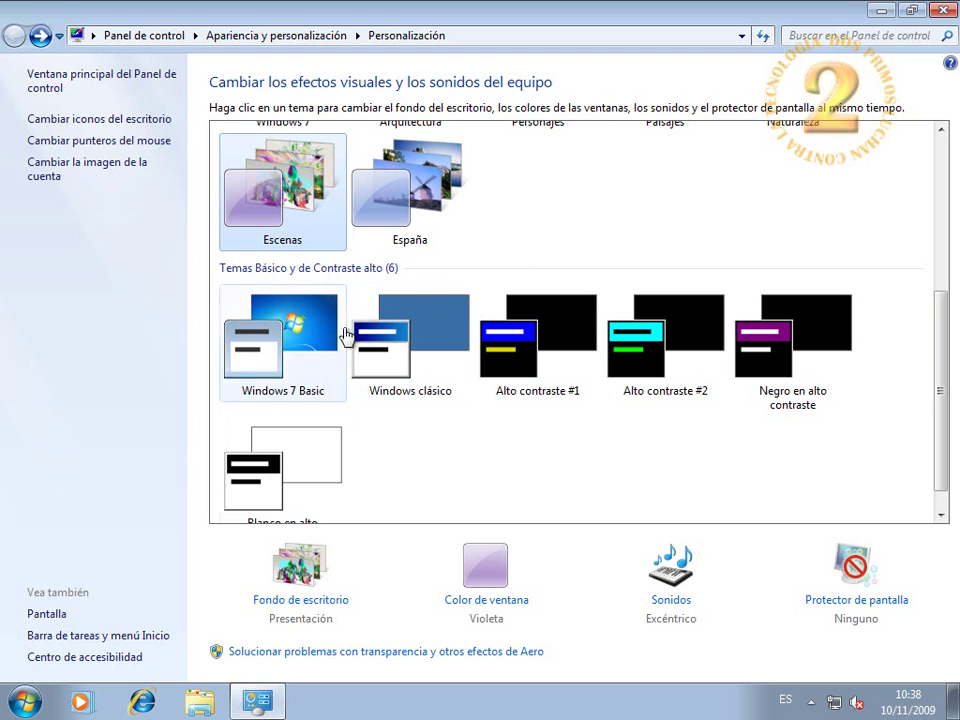
# Apply the Windows 7 Basic theme and reduce the window to view the desktop.
pyautogui.click(285, 334)
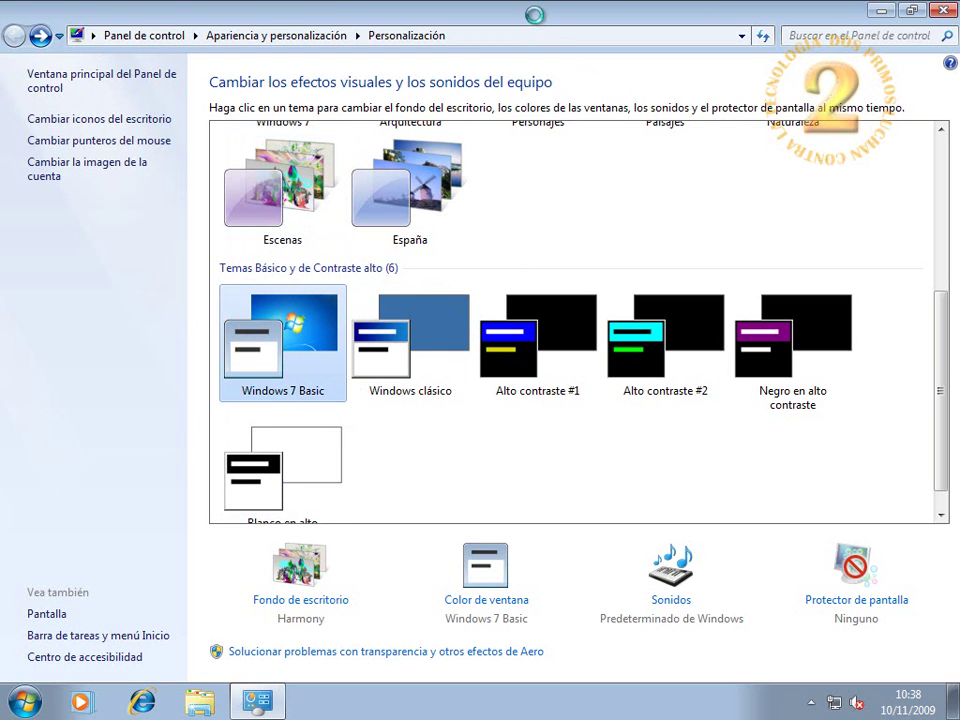
pyautogui.doubleClick(537, 20)
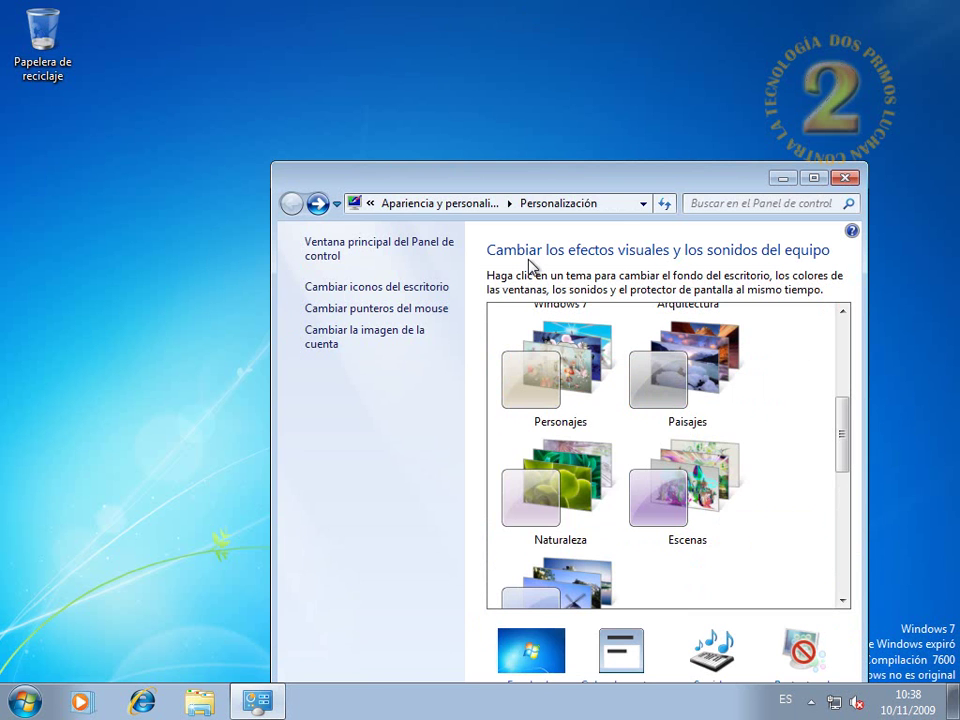
pyautogui.moveTo(536, 186); pyautogui.dragTo(470, 97)
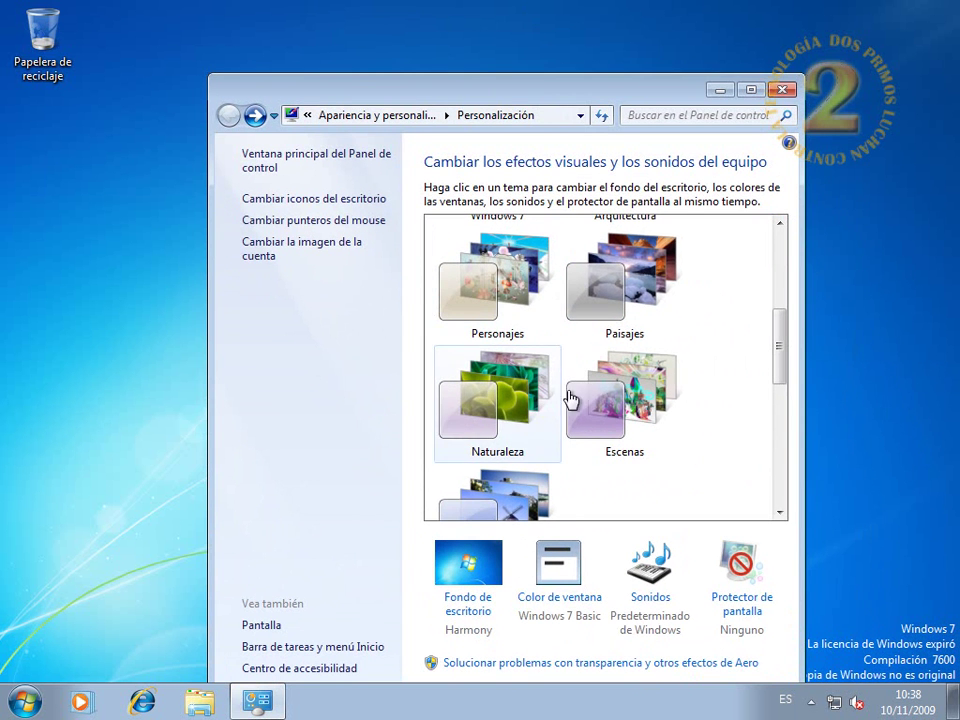
# Apply the Windows clásico theme and reposition the Personalización window on the desktop.
pyautogui.moveTo(780, 366); pyautogui.dragTo(793, 439)
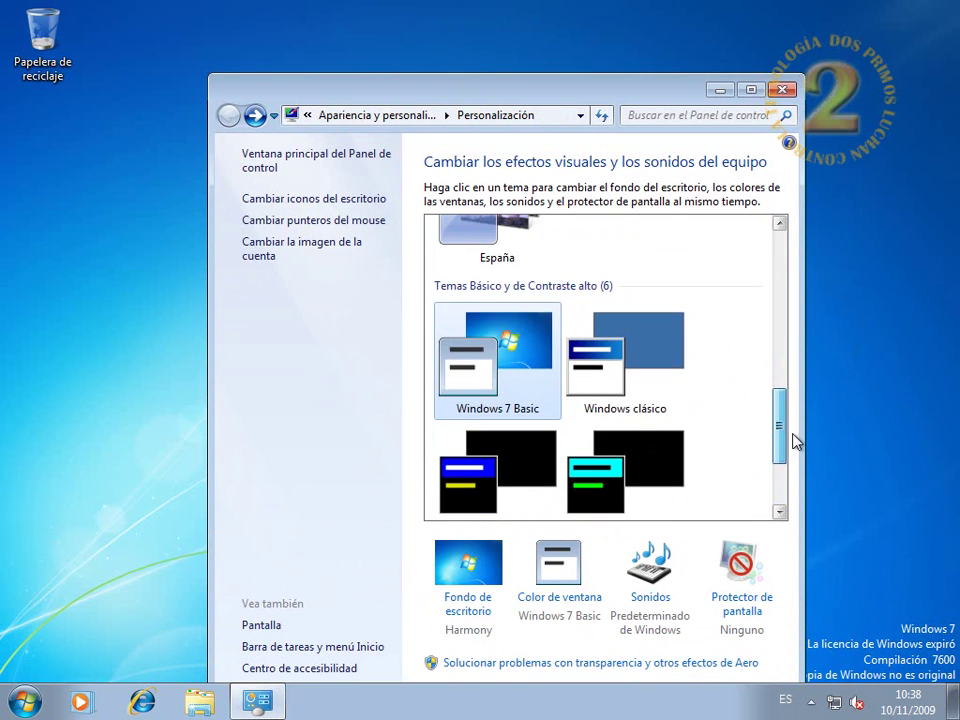
pyautogui.click(639, 354)
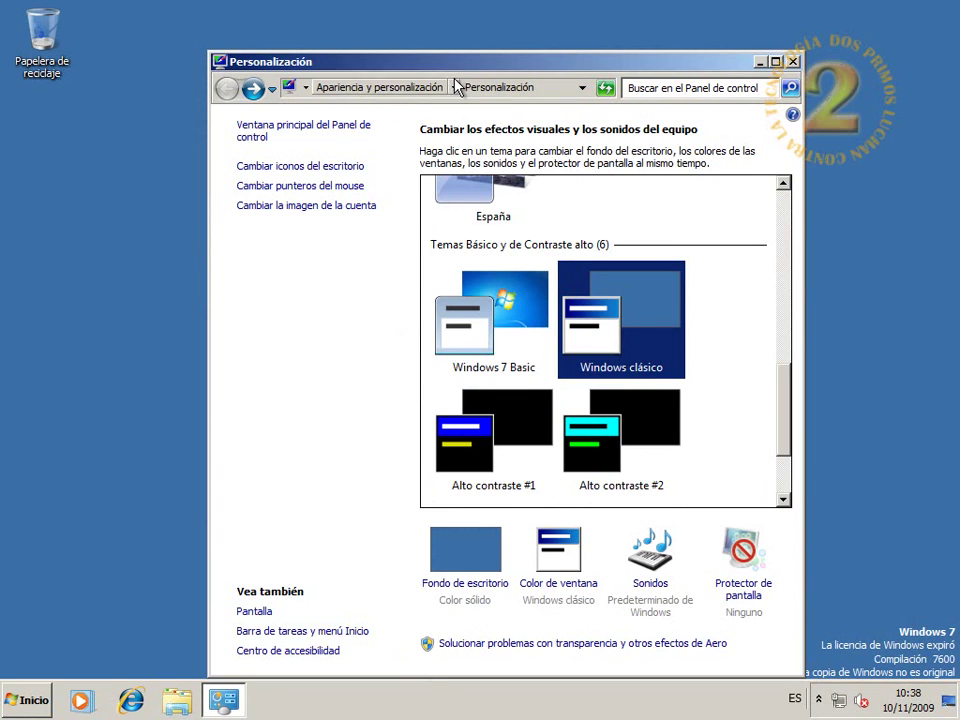
pyautogui.moveTo(449, 62); pyautogui.dragTo(417, 46)
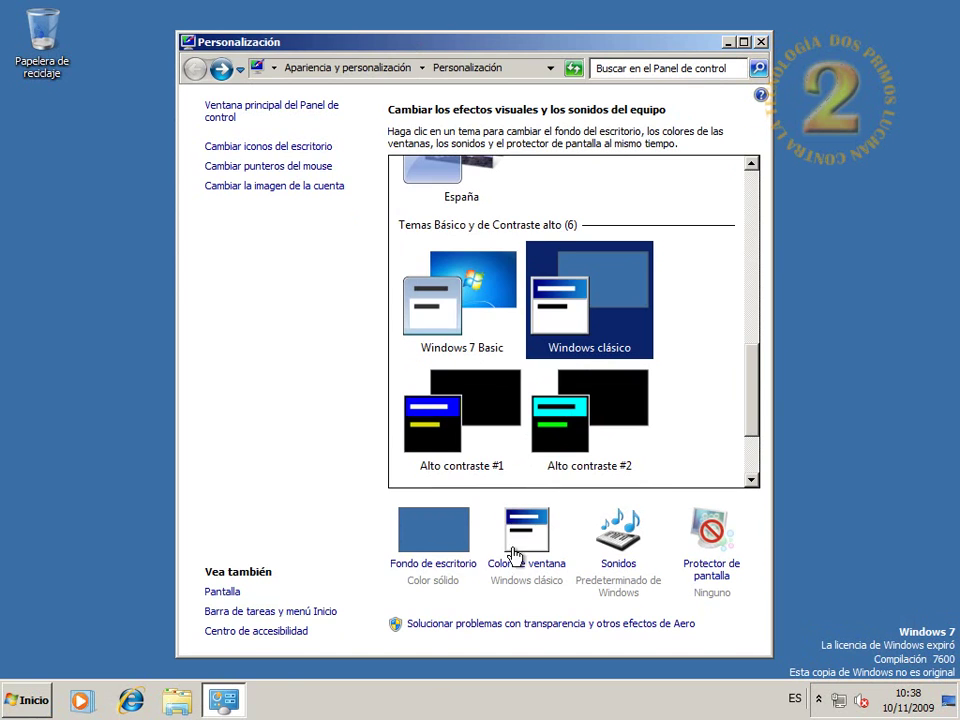
# Set the active title bar's first color to dark red and second to red, apply them, and close the window color settings.
pyautogui.click(525, 549)
pyautogui.click(371, 245)
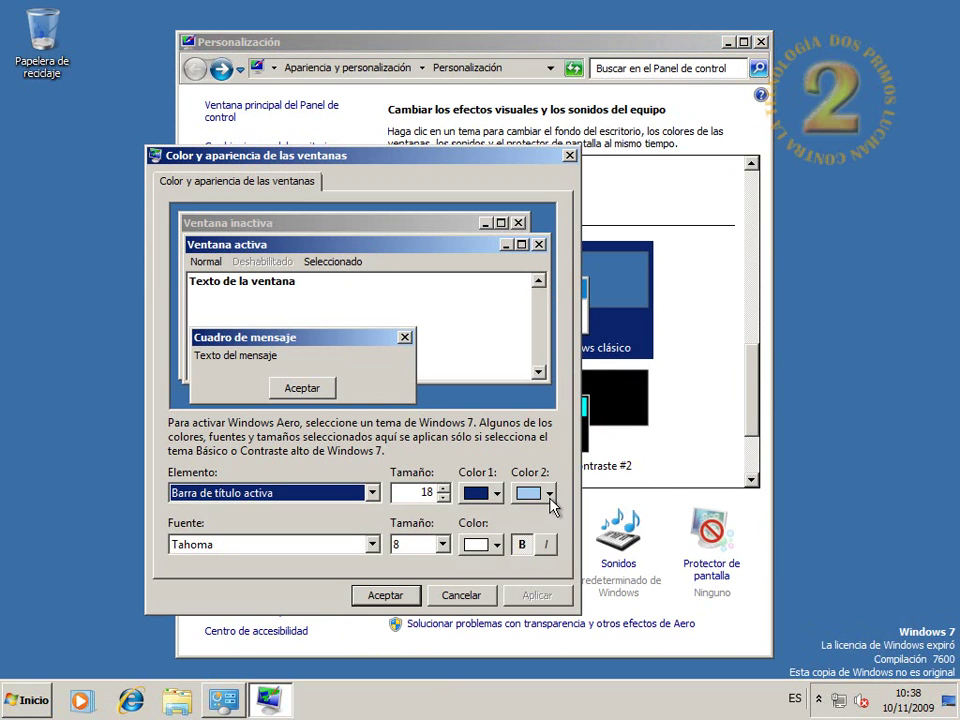
pyautogui.click(494, 494)
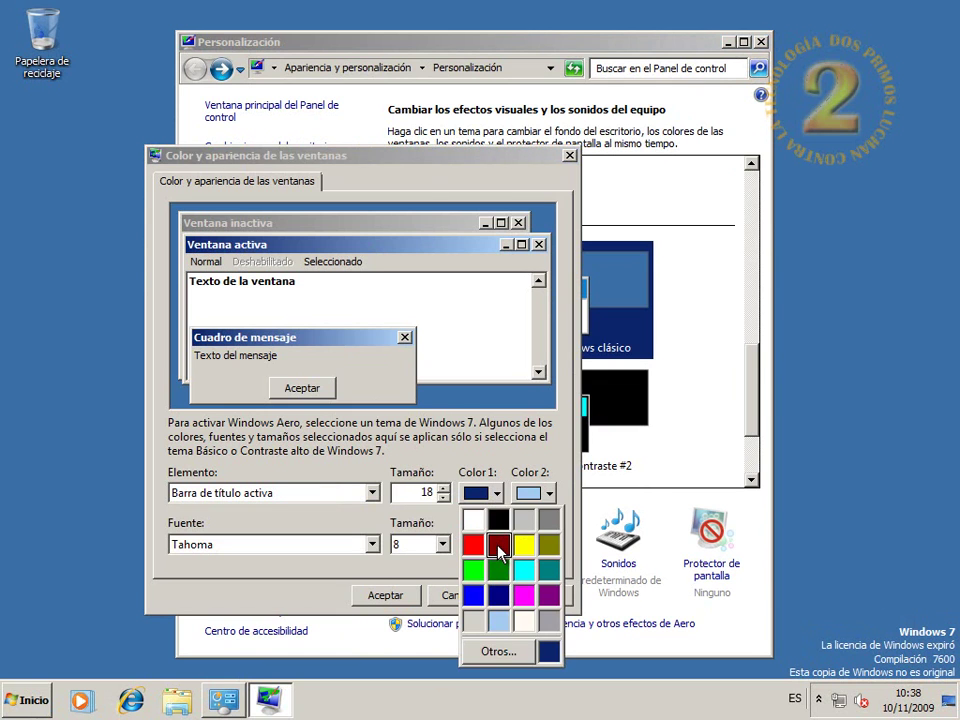
pyautogui.click(499, 543)
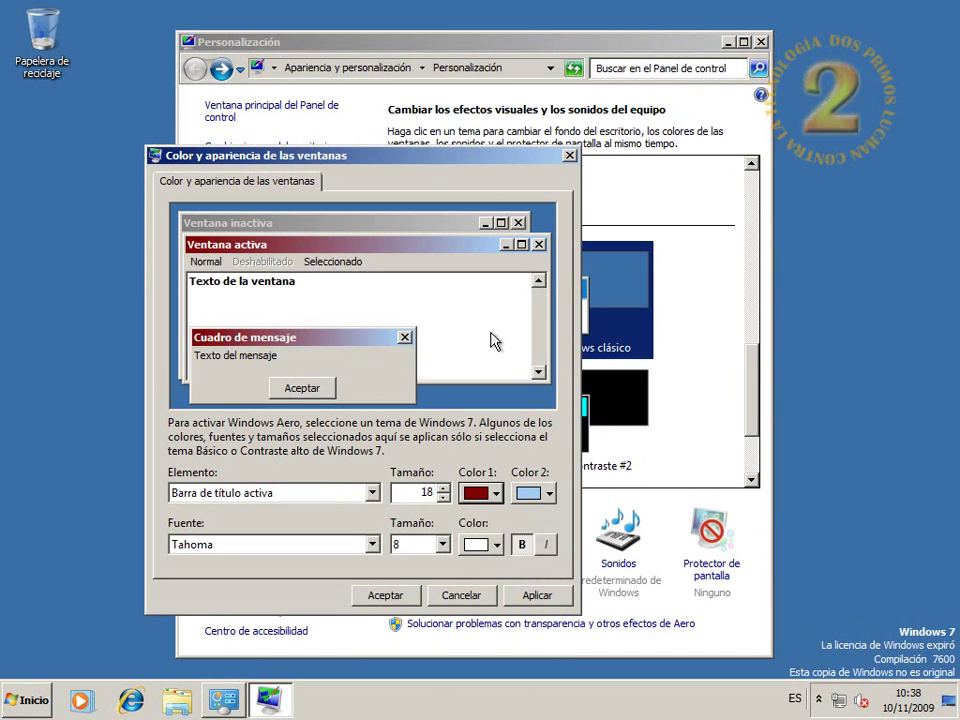
pyautogui.click(548, 493)
pyautogui.click(523, 542)
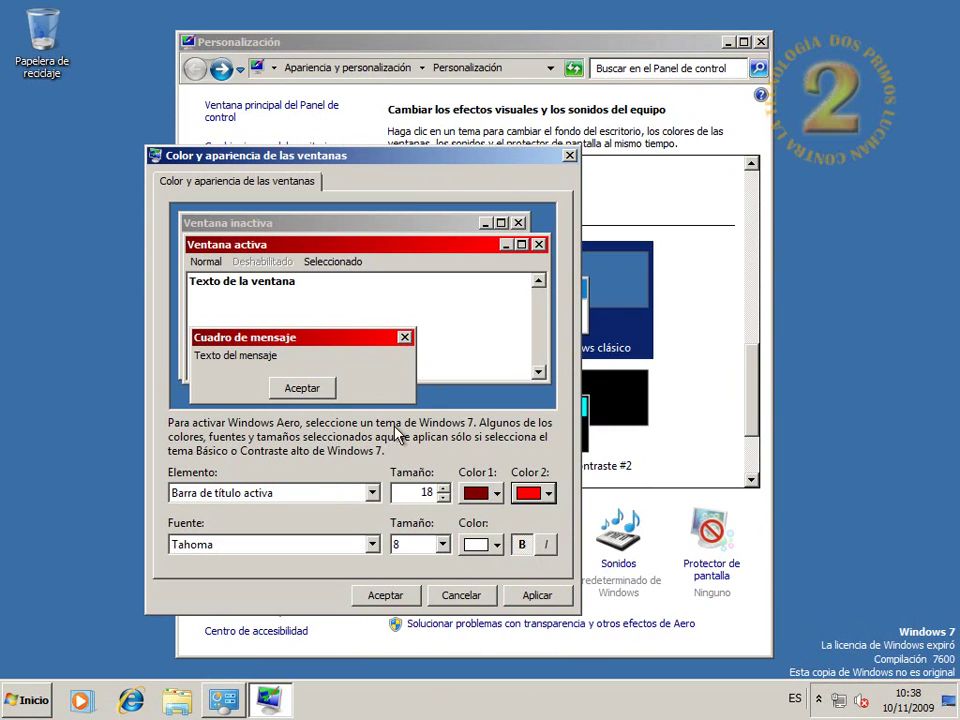
pyautogui.click(530, 595)
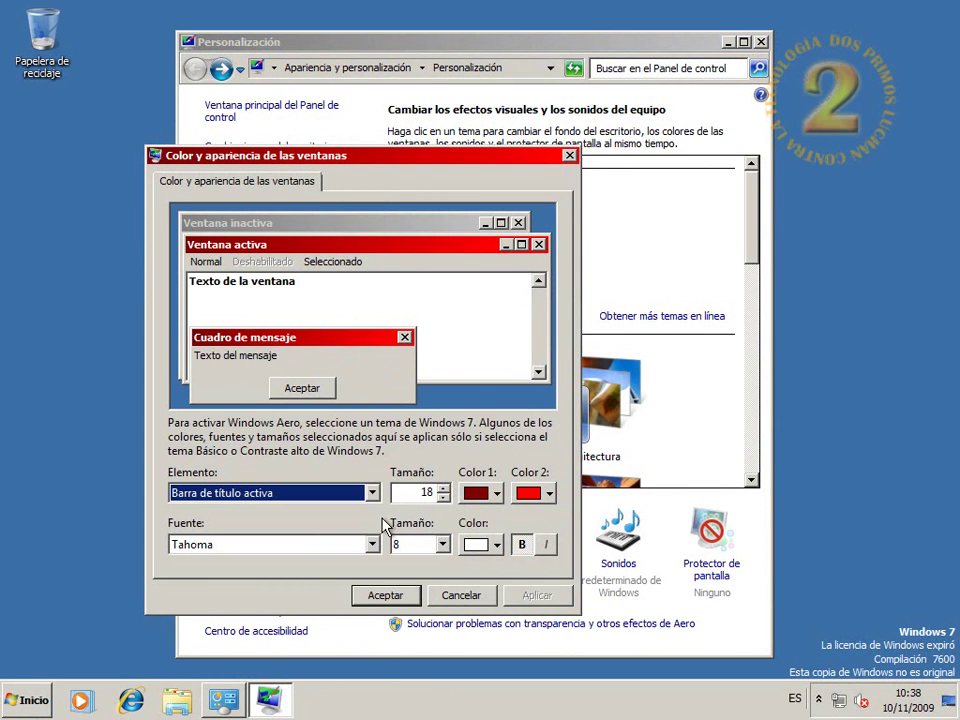
pyautogui.click(376, 494)
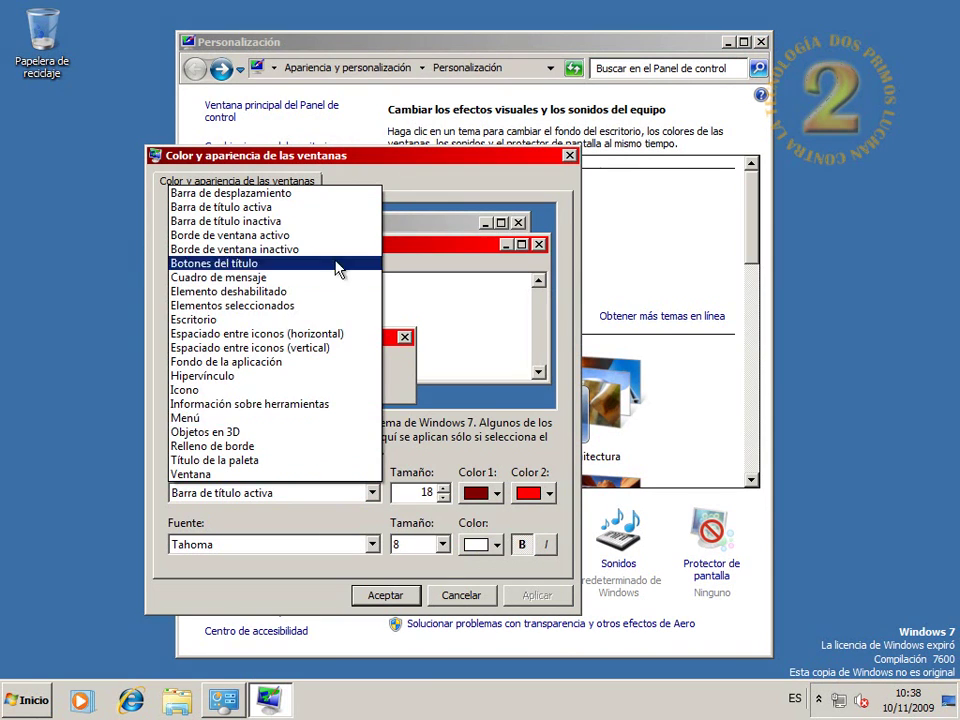
pyautogui.click(330, 570)
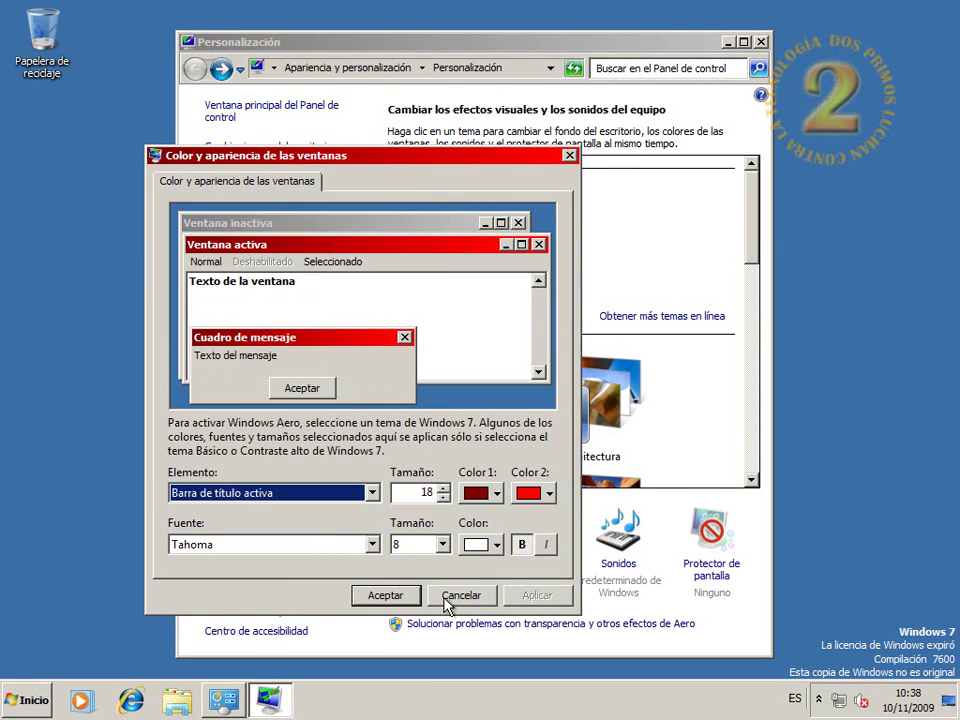
pyautogui.click(461, 595)
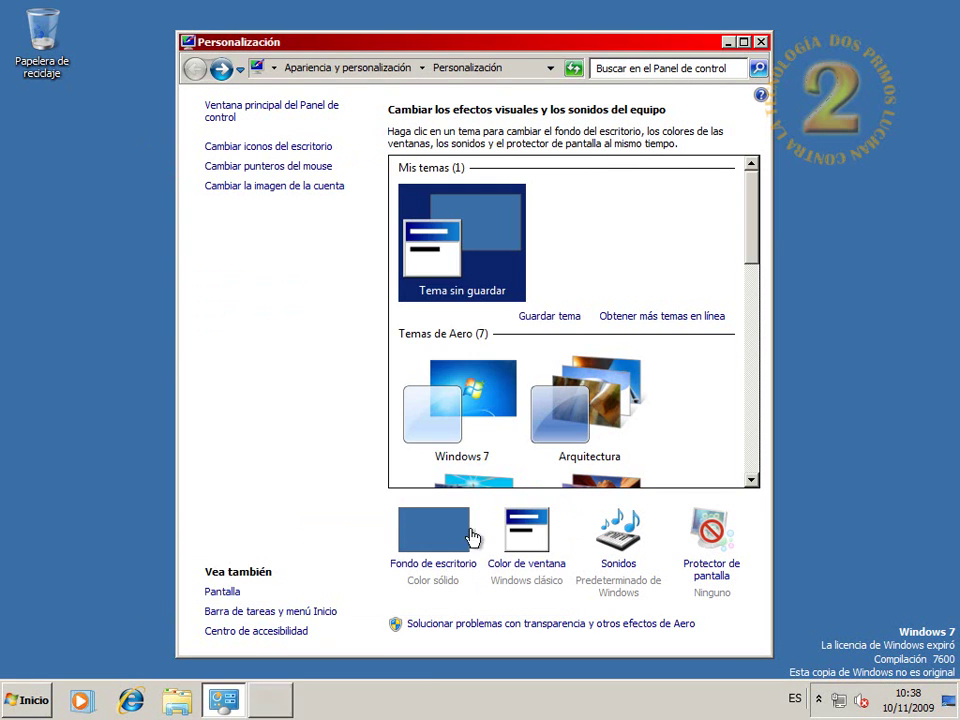
# Apply the Windows 7 Aero theme and maximize the Personalización window.
pyautogui.click(472, 415)
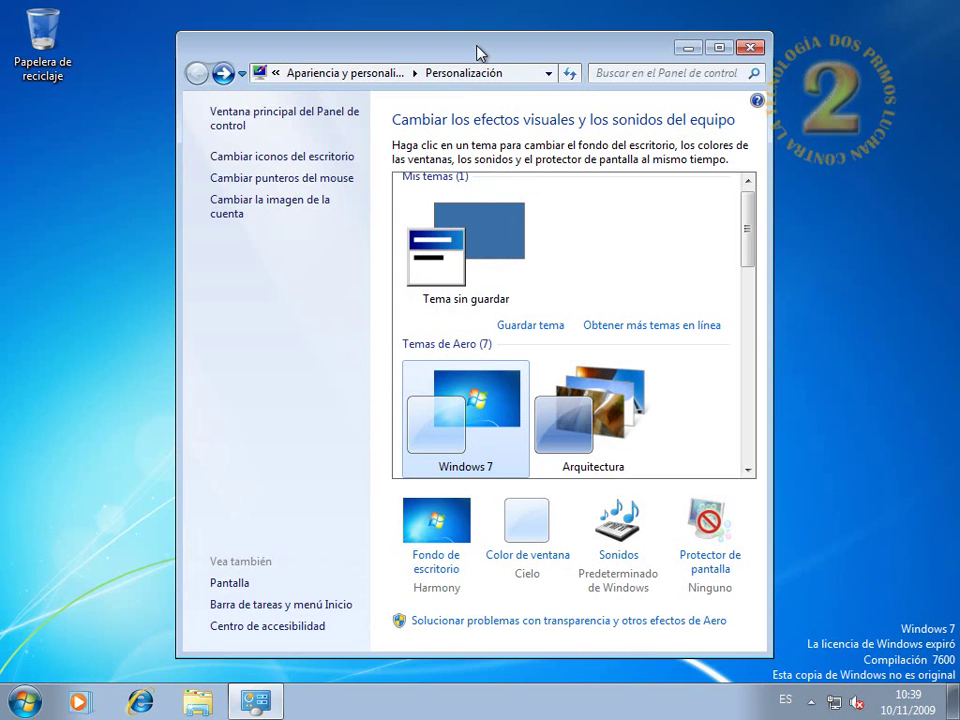
pyautogui.doubleClick(477, 52)
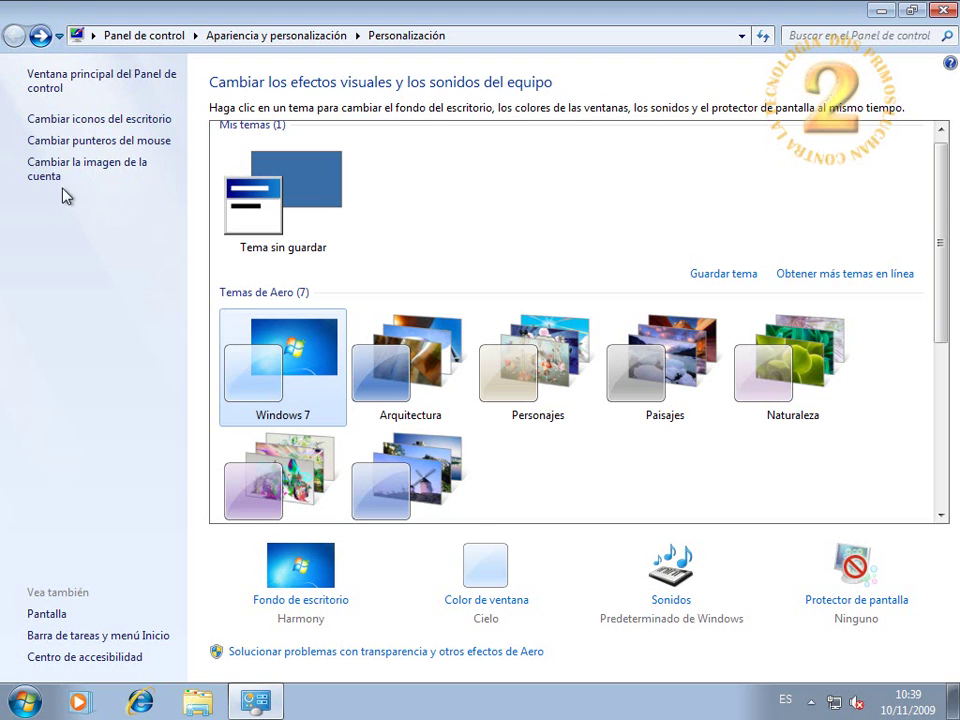
# Enable the Panel de control and Archivos del usuario desktop icons and save the icon settings.
pyautogui.click(80, 119)
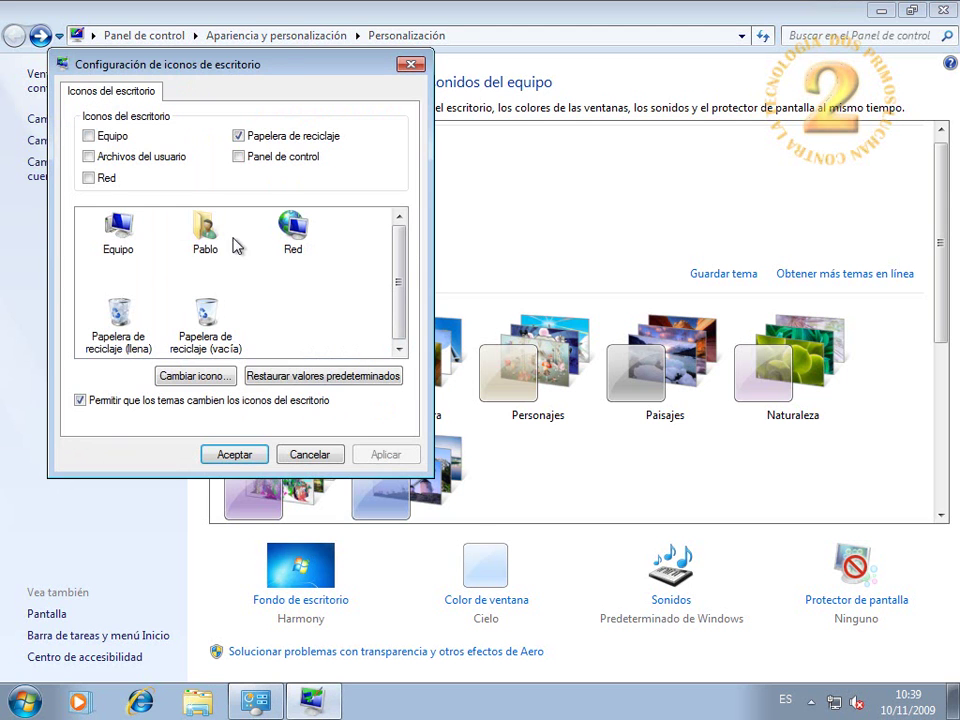
pyautogui.moveTo(208, 54); pyautogui.dragTo(470, 108)
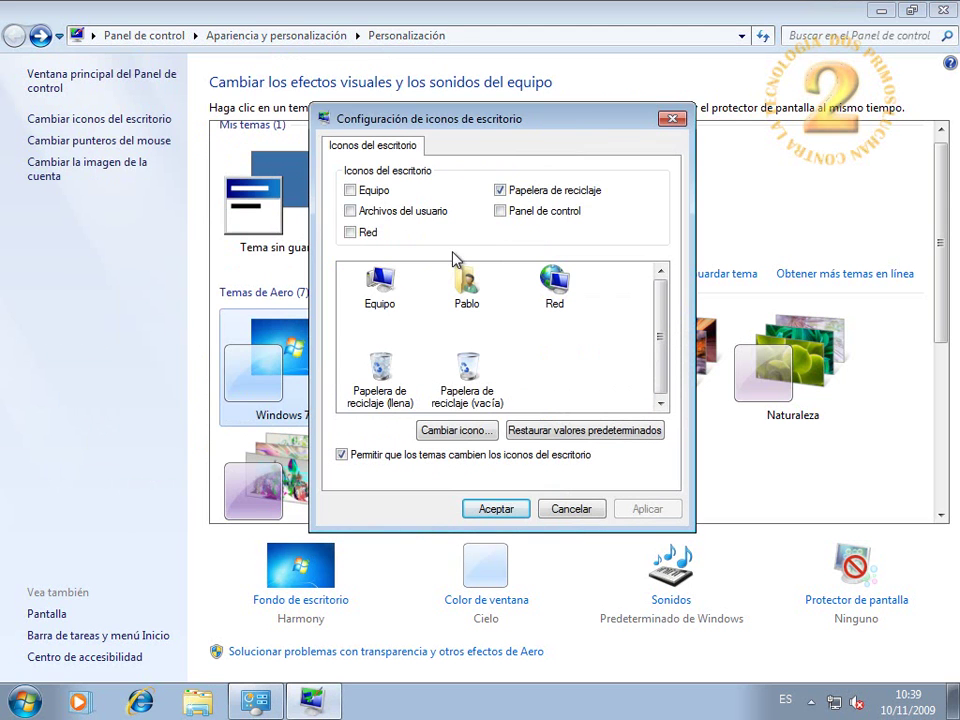
pyautogui.click(501, 212)
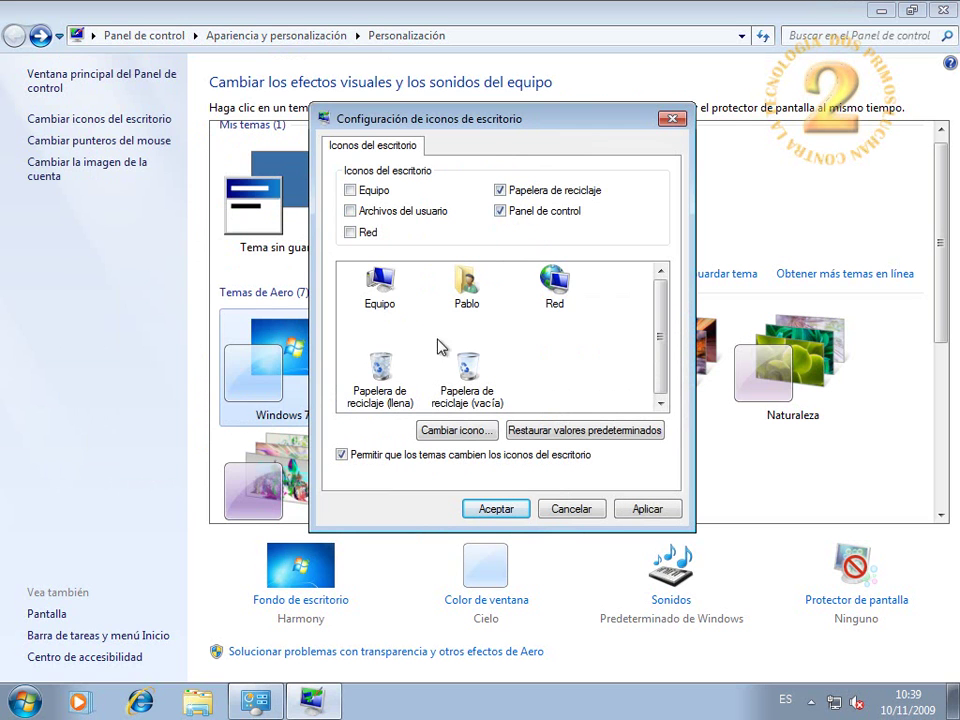
pyautogui.click(350, 211)
pyautogui.click(640, 509)
pyautogui.click(520, 509)
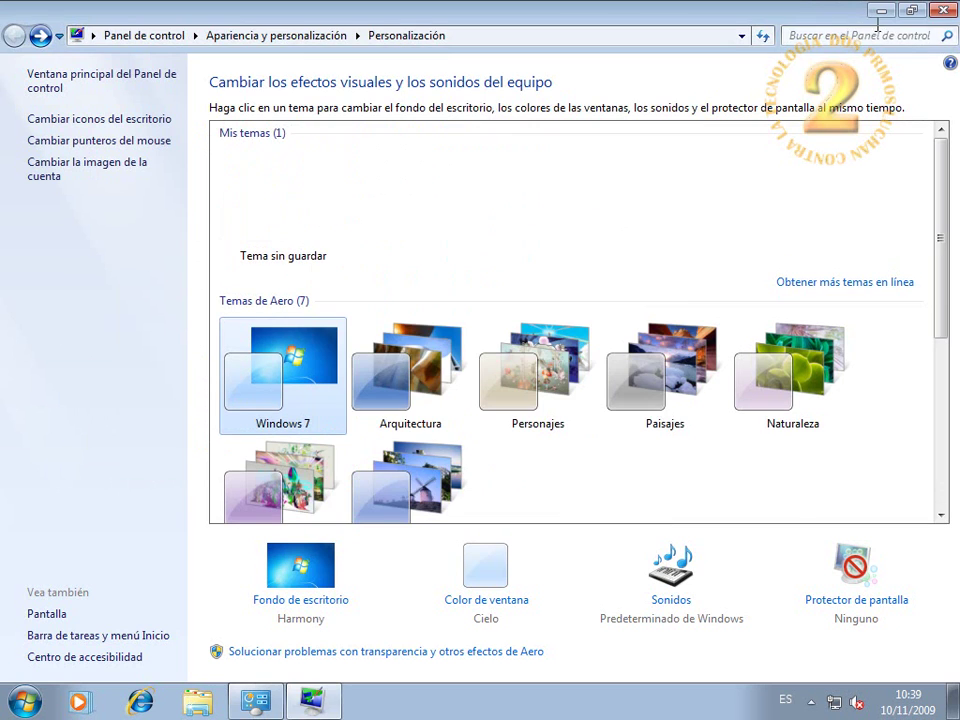
# Minimize the Personalización window and try the new desktop icons by opening the user folder and the Control Panel.
pyautogui.click(881, 12)
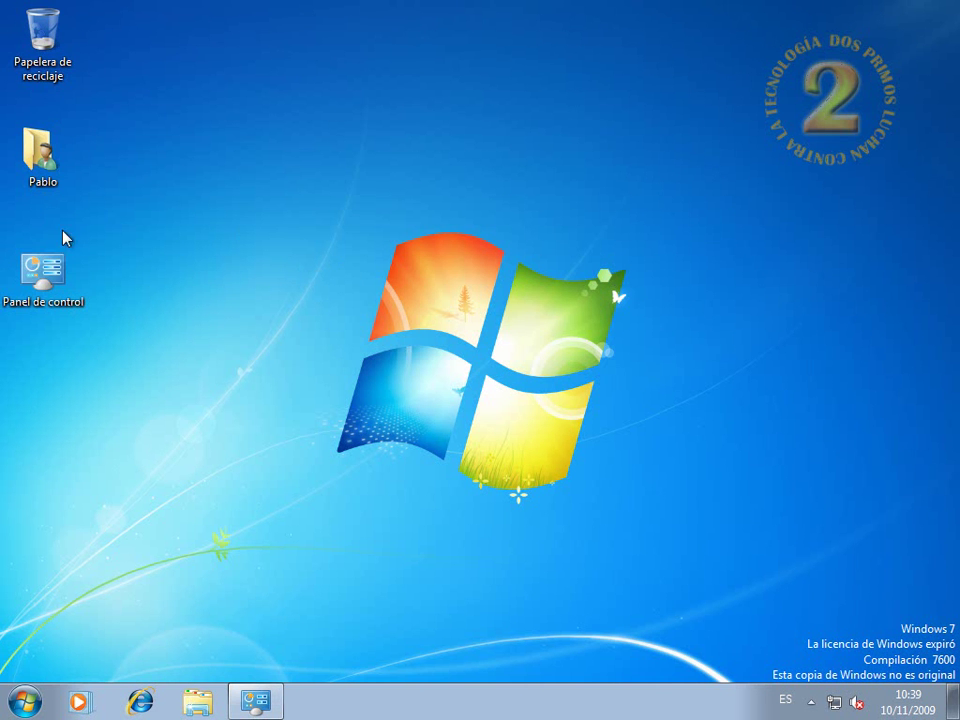
pyautogui.doubleClick(42, 150)
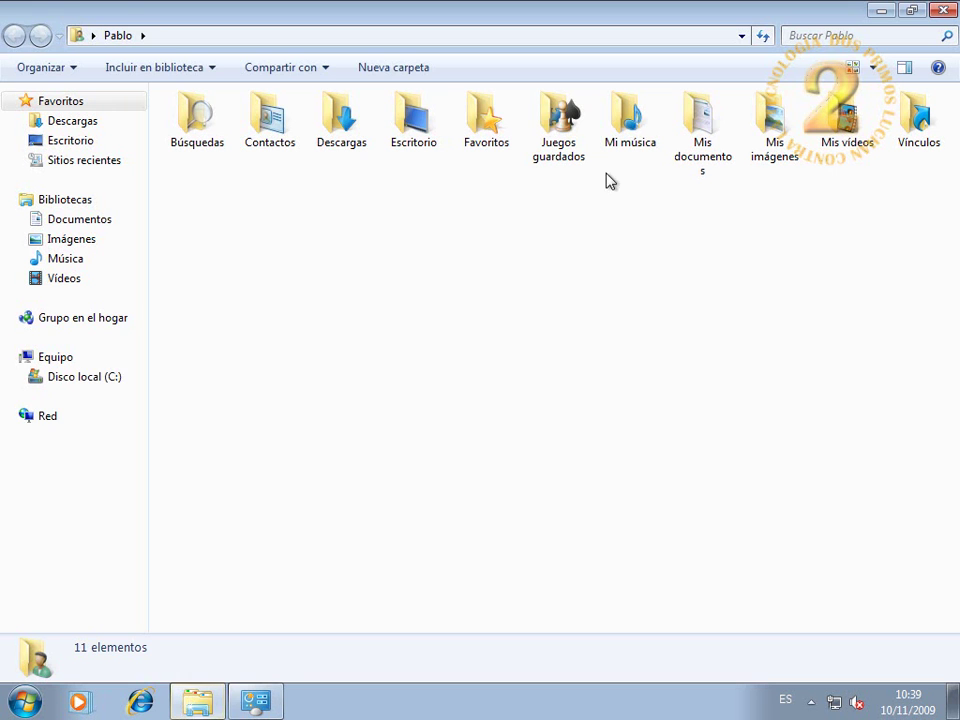
pyautogui.click(943, 10)
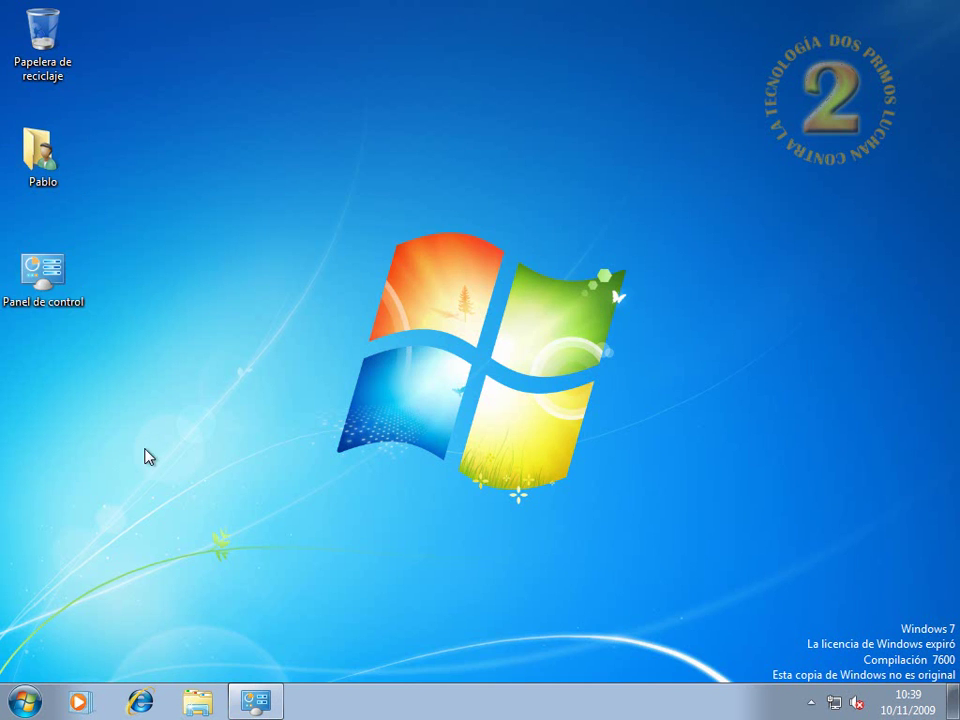
pyautogui.doubleClick(60, 290)
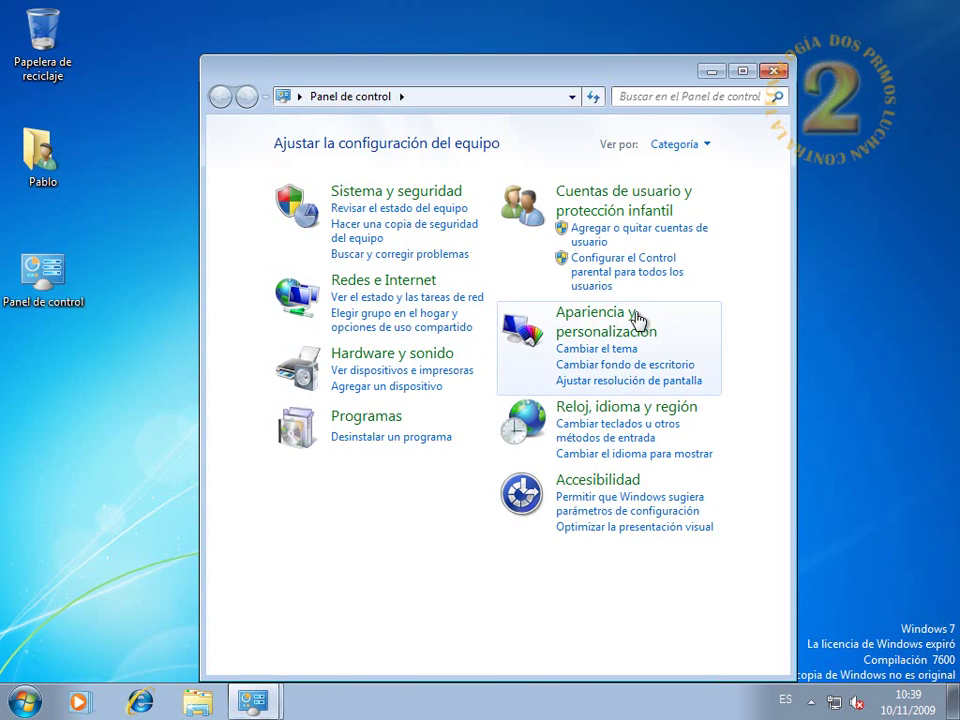
# Disable the Panel de control and Papelera de reciclaje desktop icons and save the icon settings.
pyautogui.press('super+d')
pyautogui.click(262, 692)
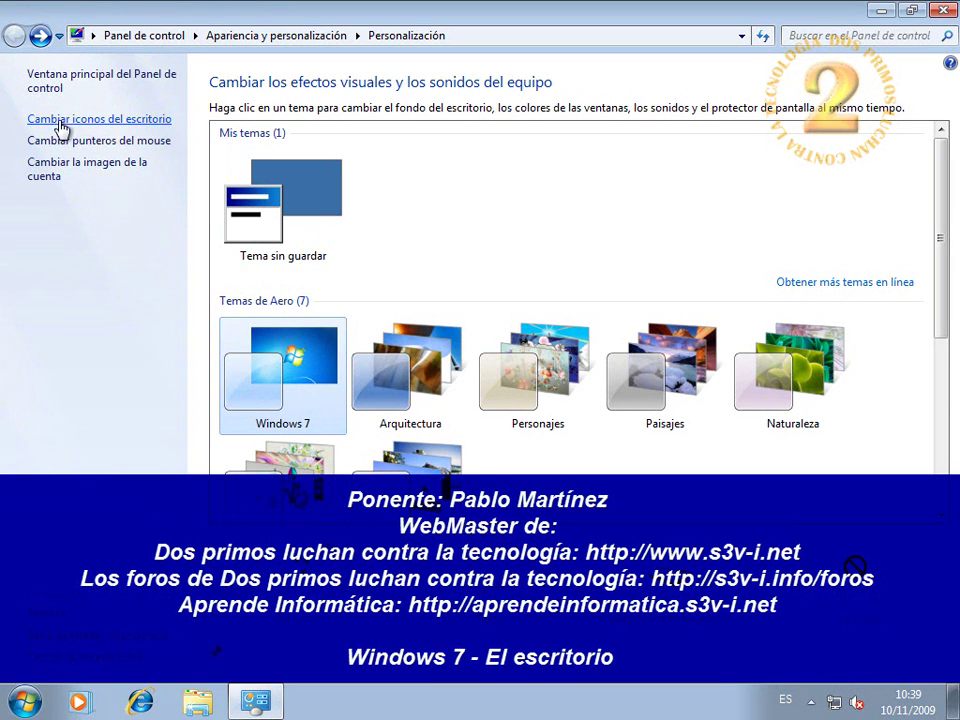
pyautogui.click(60, 120)
pyautogui.click(260, 181)
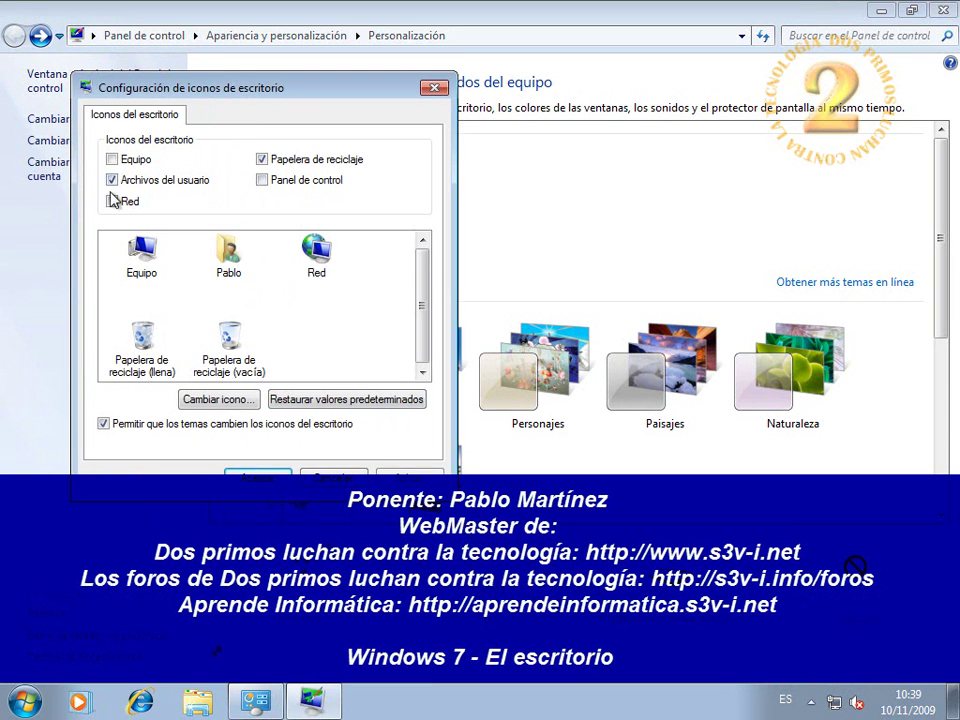
pyautogui.click(262, 160)
pyautogui.click(257, 478)
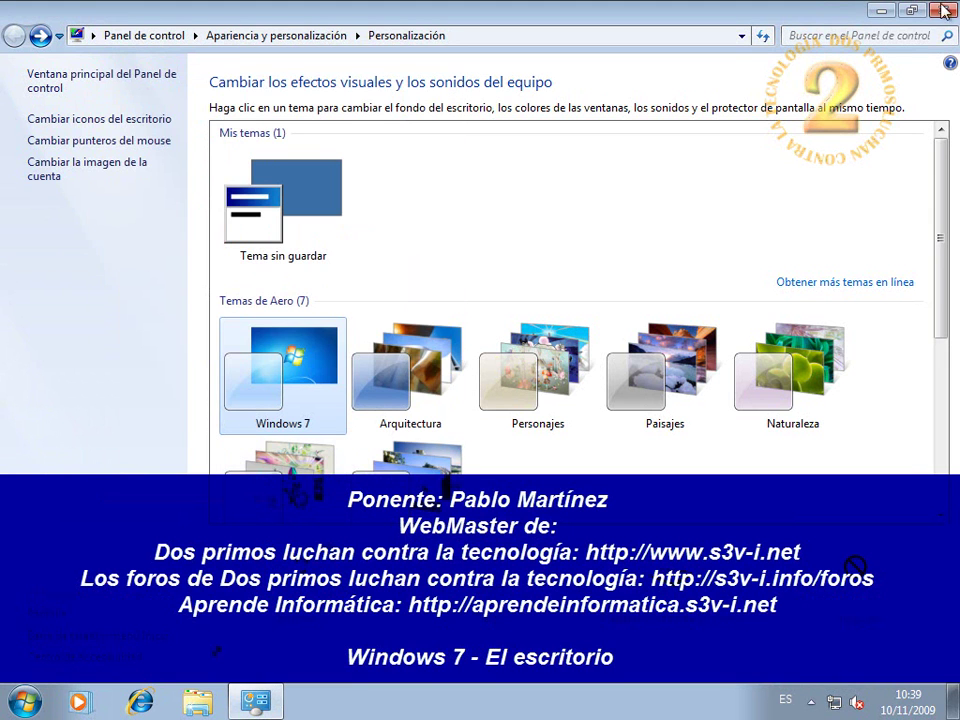
# Minimize the Personalización window, move the user folder icon up to the desktop's corner, then open and close that folder.
pyautogui.click(880, 10)
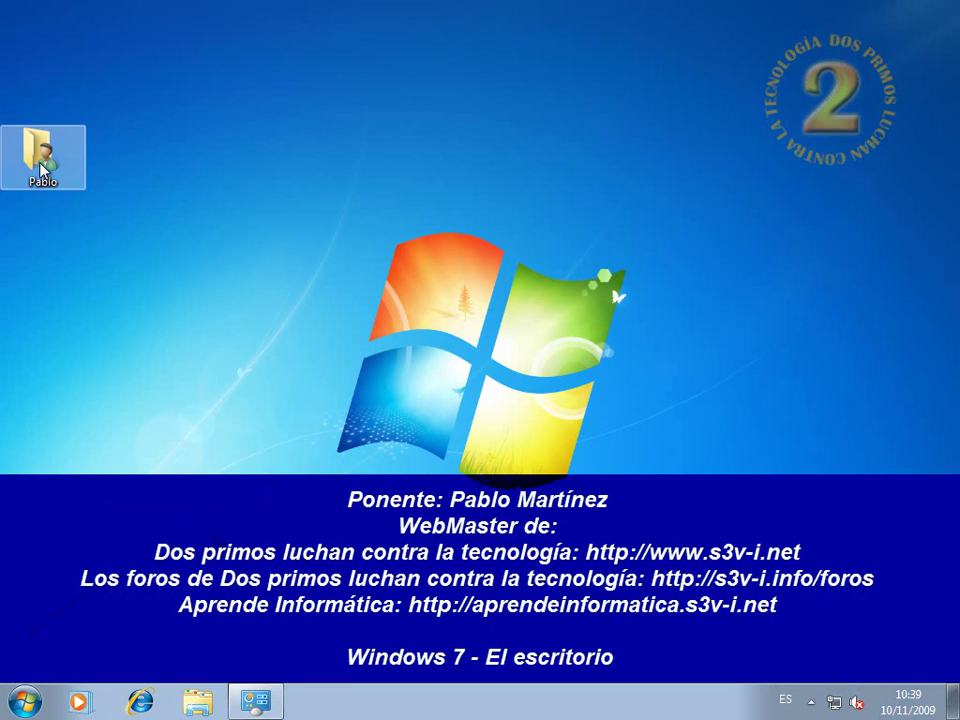
pyautogui.moveTo(38, 150); pyautogui.dragTo(42, 38)
pyautogui.press('Return')
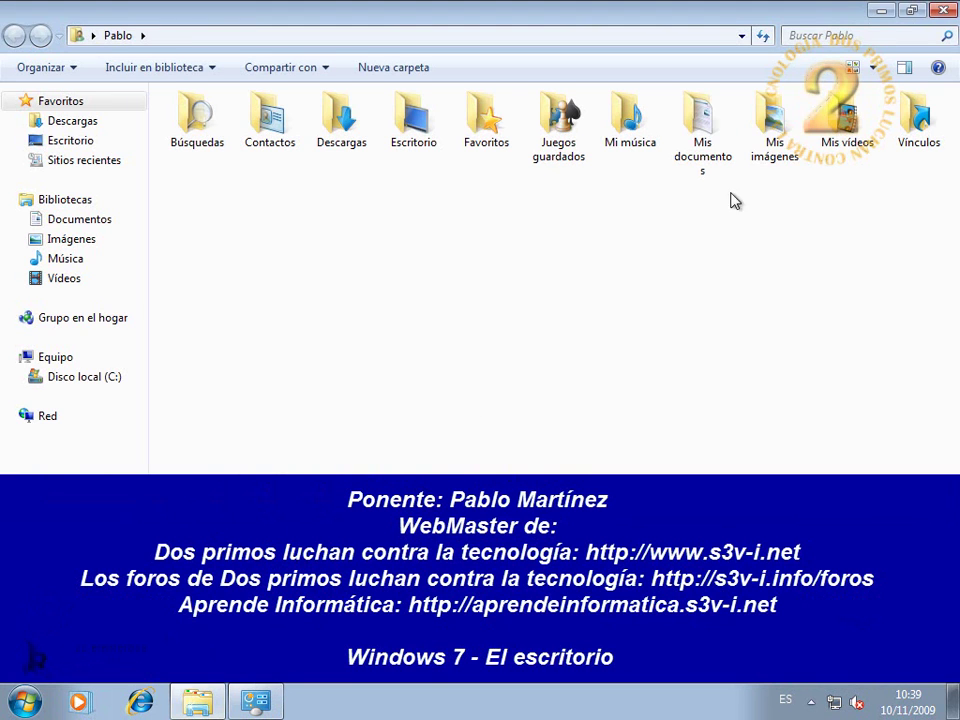
pyautogui.click(944, 11)
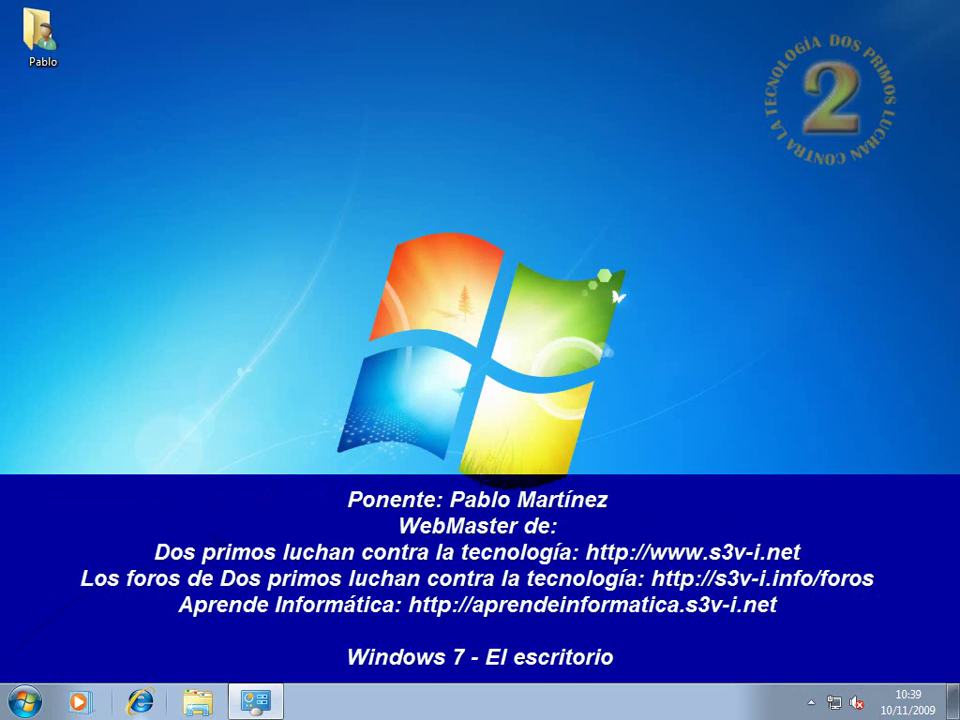
# Reopen Personalización and apply the Aero de Windows (extra grande) scheme to the mouse pointers.
pyautogui.click(255, 702)
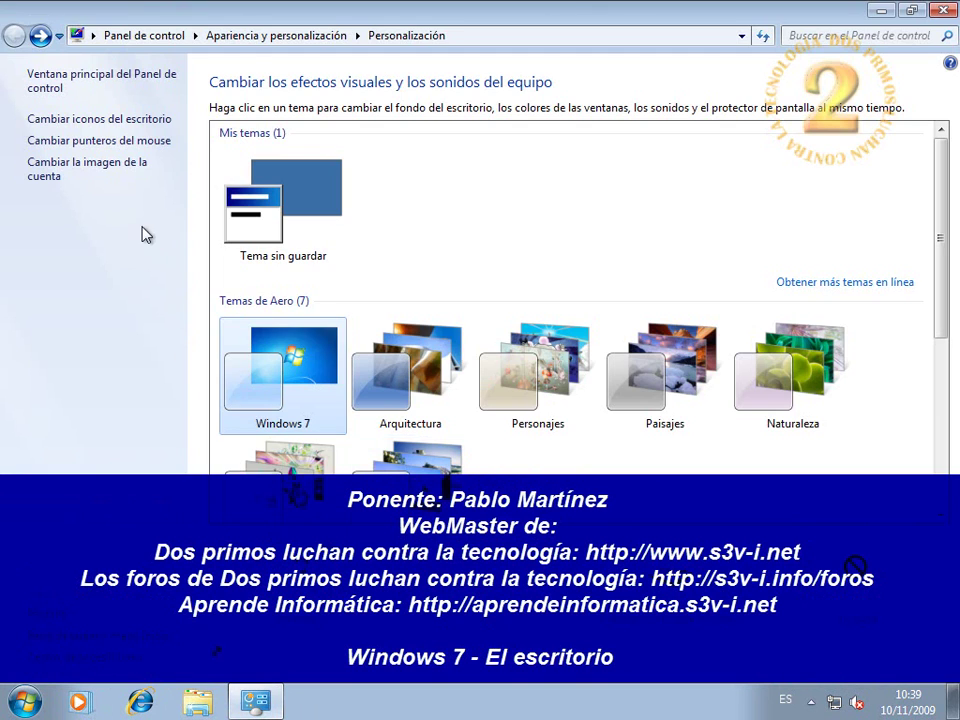
pyautogui.click(110, 141)
pyautogui.click(268, 191)
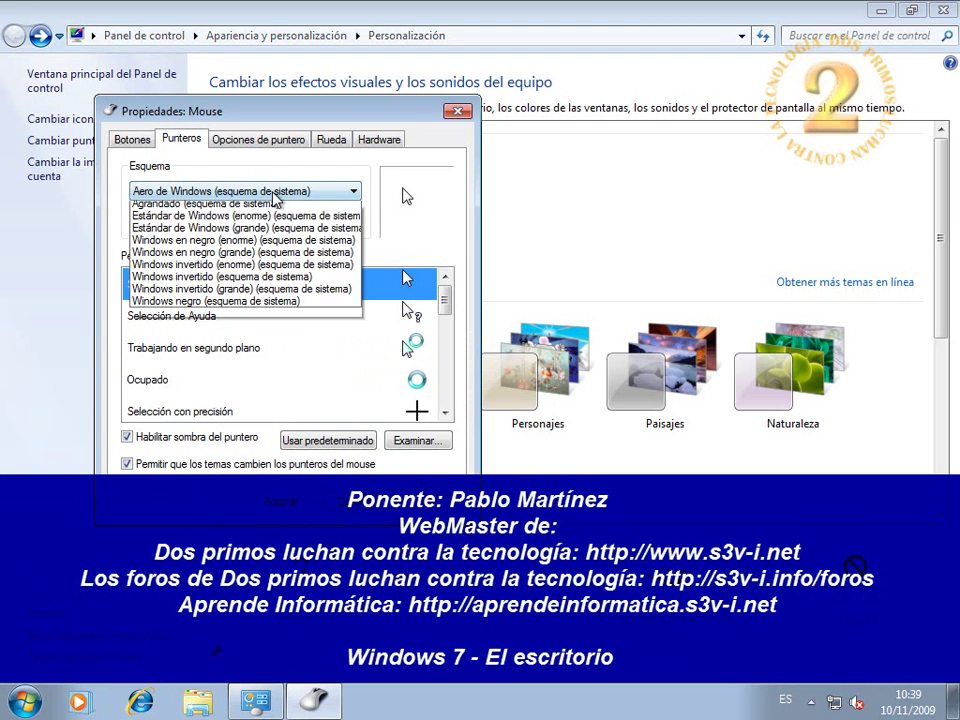
pyautogui.click(262, 233)
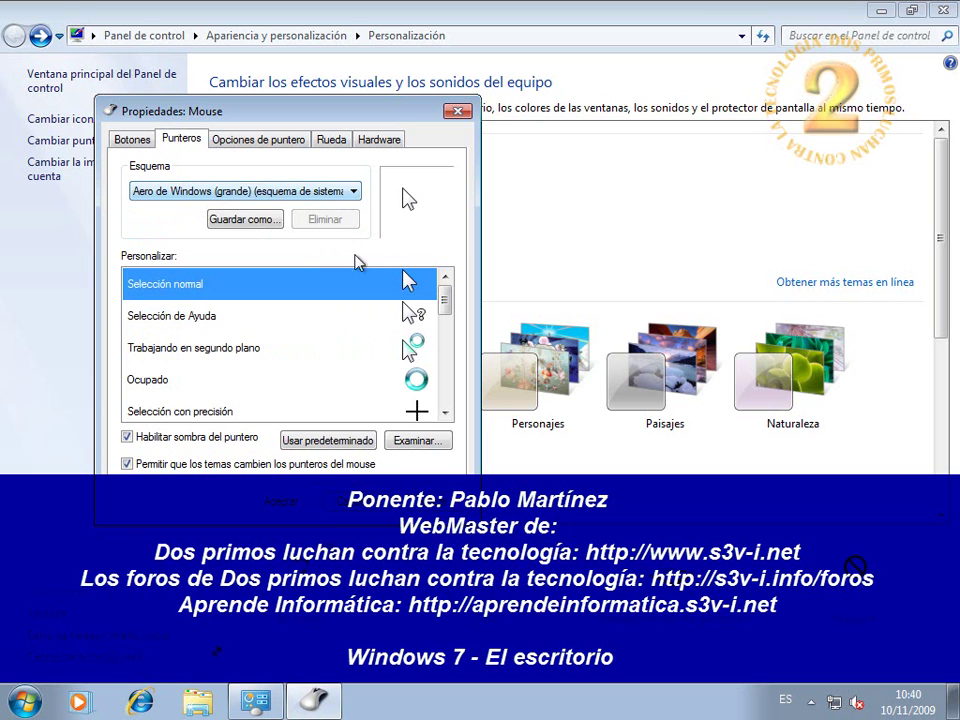
pyautogui.click(335, 193)
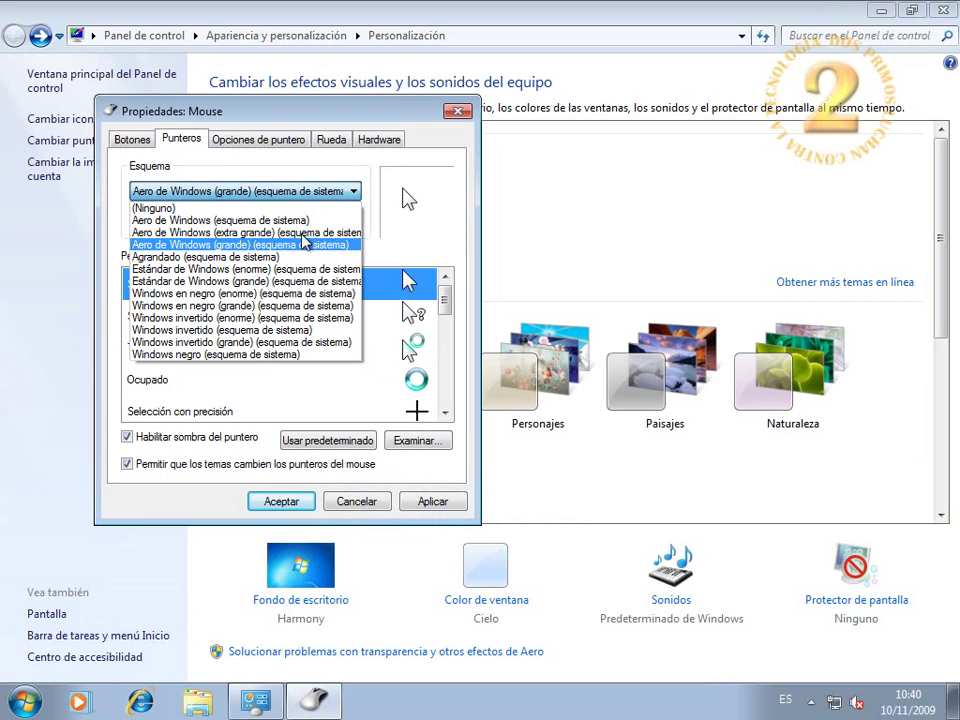
pyautogui.click(308, 234)
pyautogui.click(432, 501)
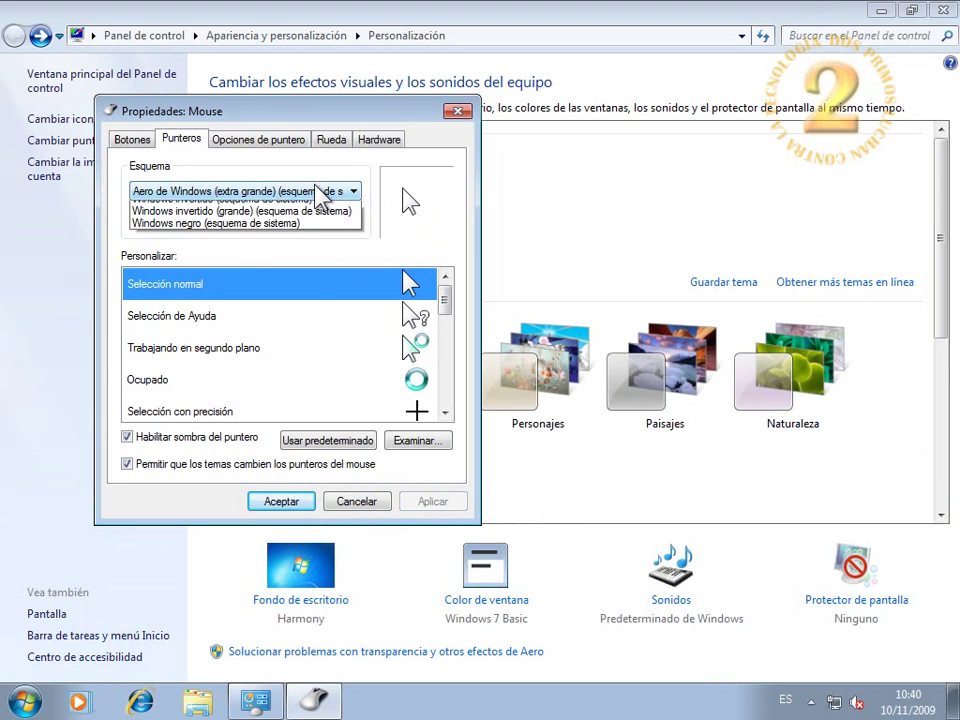
# Switch the mouse pointer scheme to Aero de Windows (grande) and apply it.
pyautogui.click(321, 191)
pyautogui.click(275, 244)
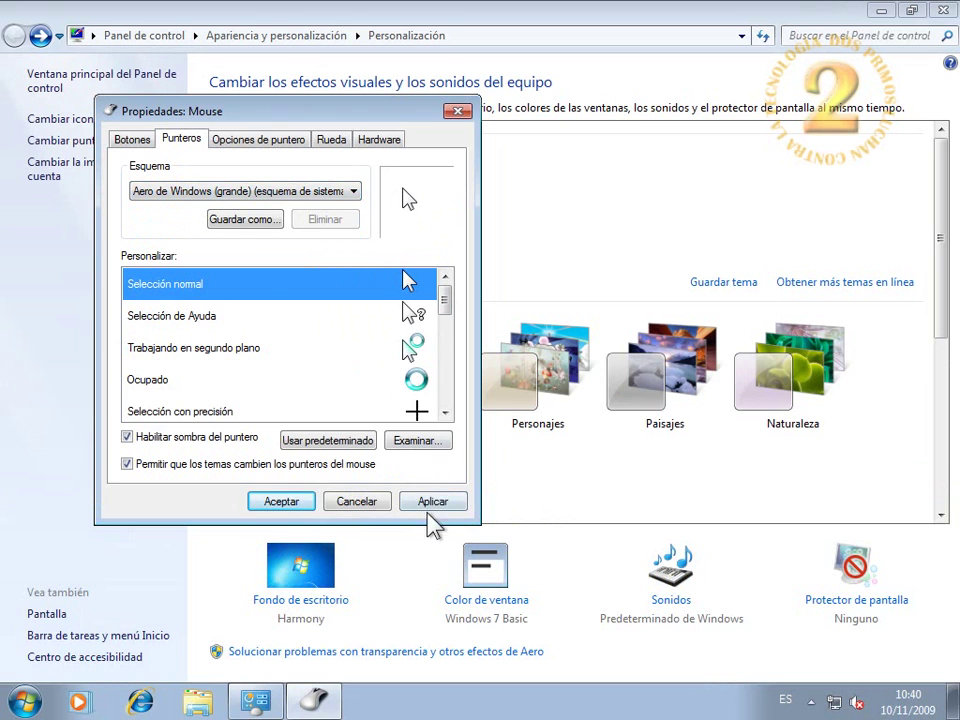
pyautogui.click(433, 503)
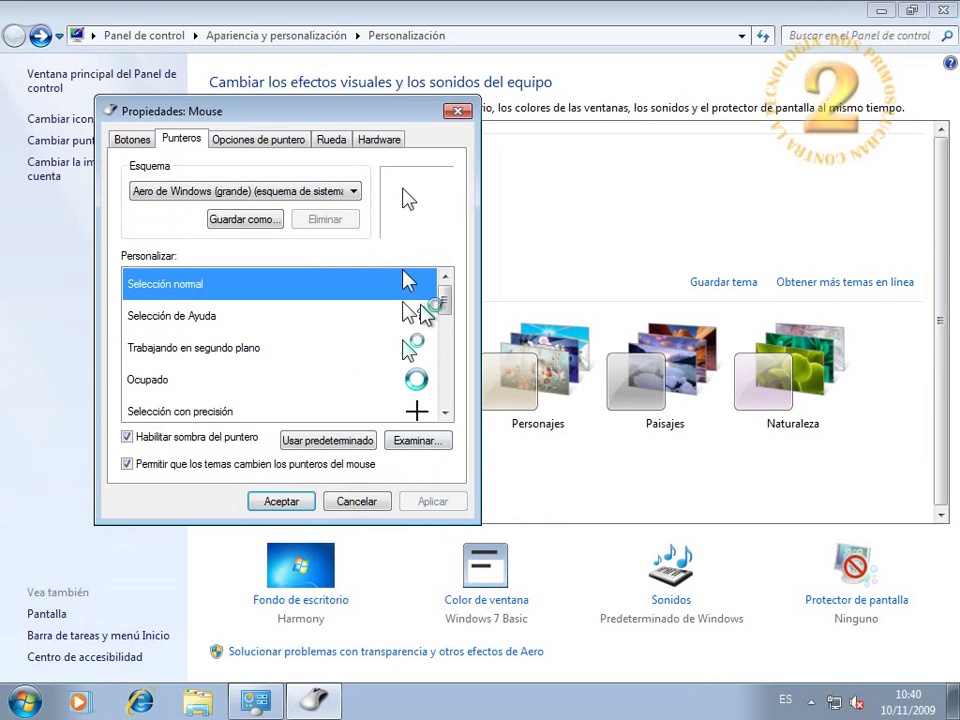
# Set the mouse pointer scheme back to the normal-size Aero de Windows and apply it.
pyautogui.click(315, 193)
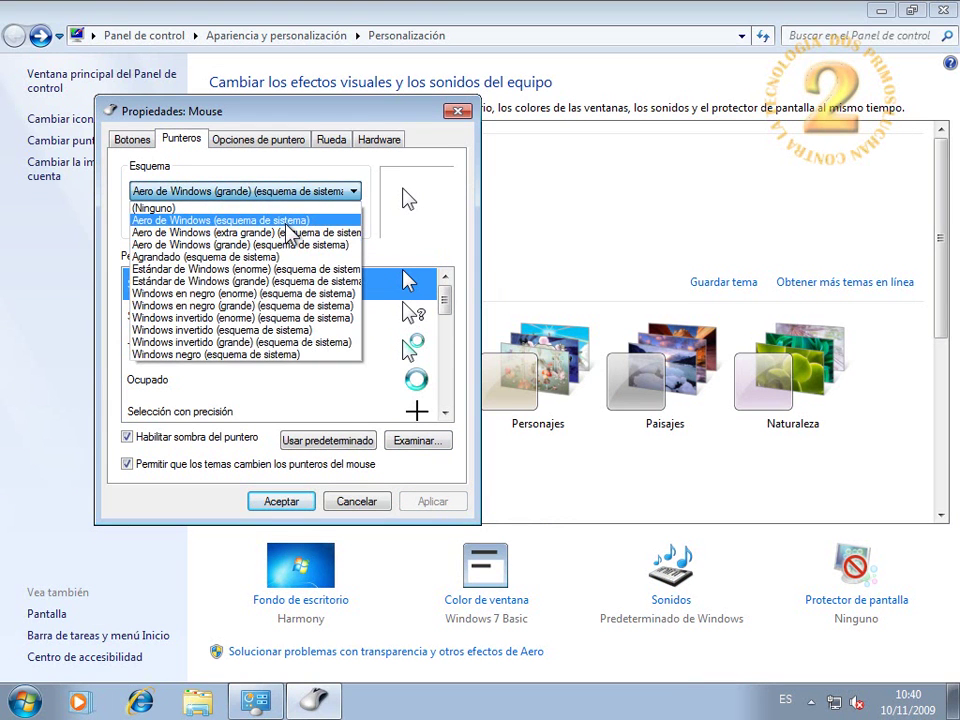
pyautogui.click(287, 221)
pyautogui.click(434, 501)
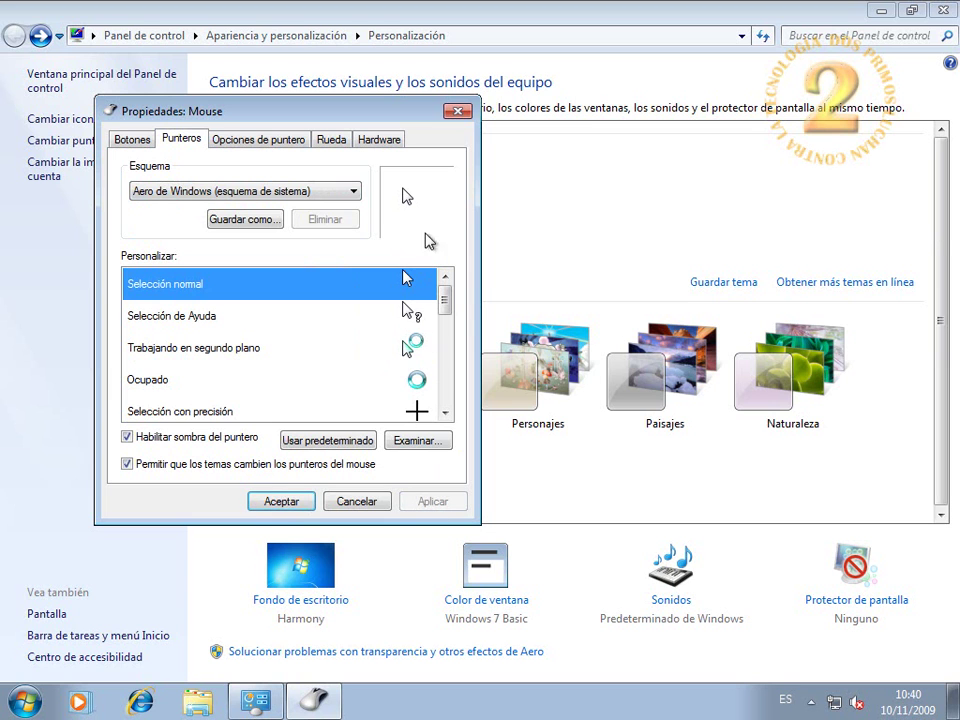
# Examine the mouse properties for buttons, pointers, pointer options, wheel and hardware.
pyautogui.click(250, 141)
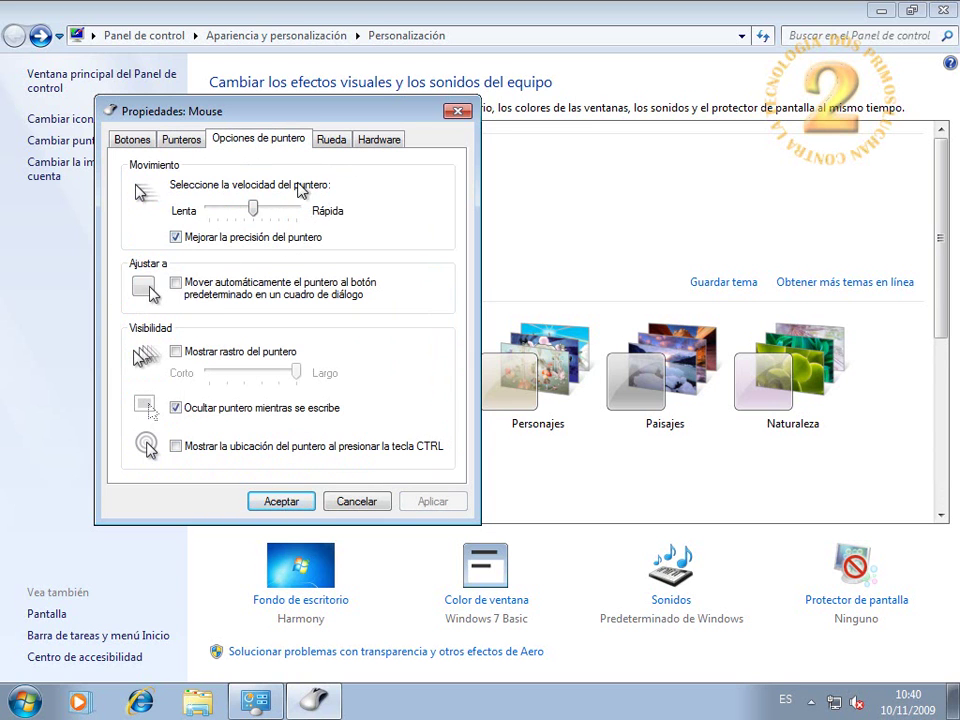
pyautogui.click(333, 140)
pyautogui.click(390, 142)
pyautogui.click(133, 141)
pyautogui.click(193, 141)
pyautogui.click(277, 141)
pyautogui.click(331, 140)
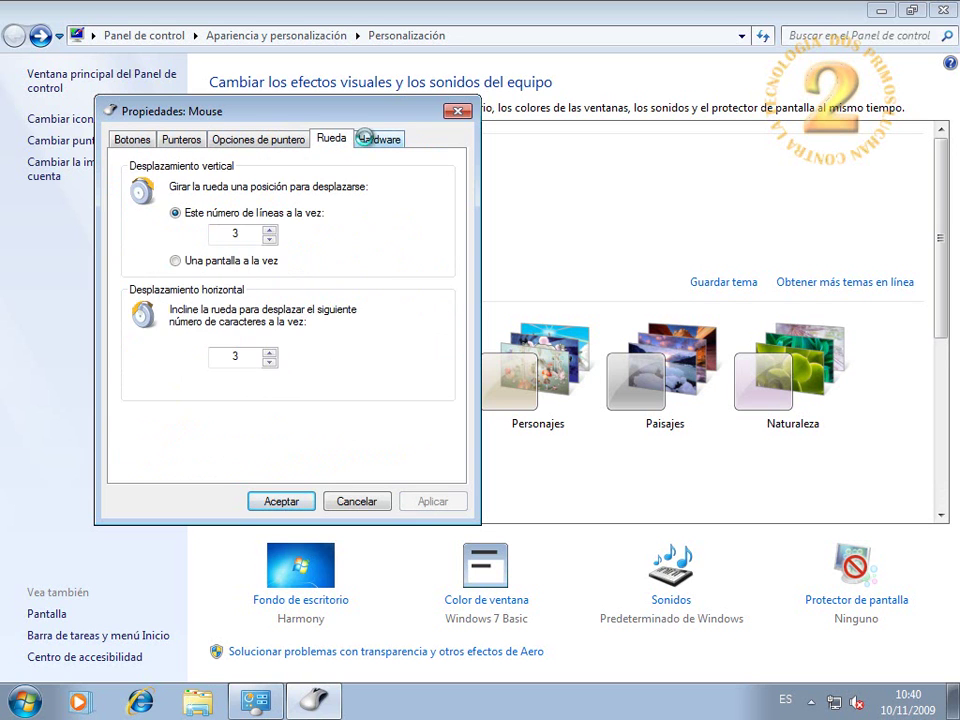
pyautogui.click(379, 140)
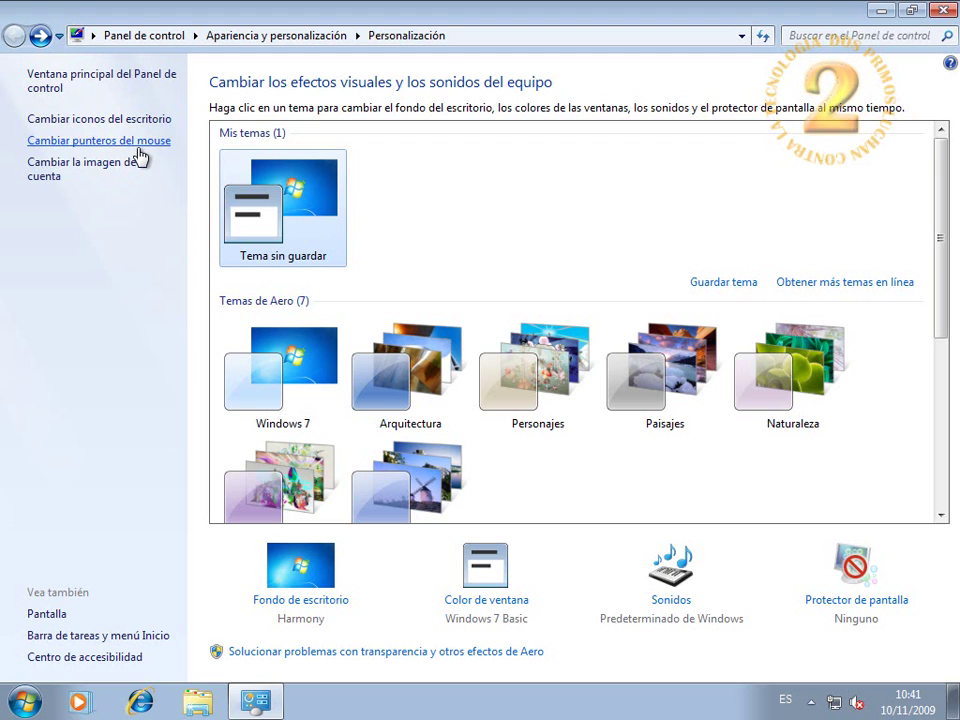
# Change the account picture from the toy robot to the metal jacks image and check it in the Start menu.
pyautogui.click(82, 176)
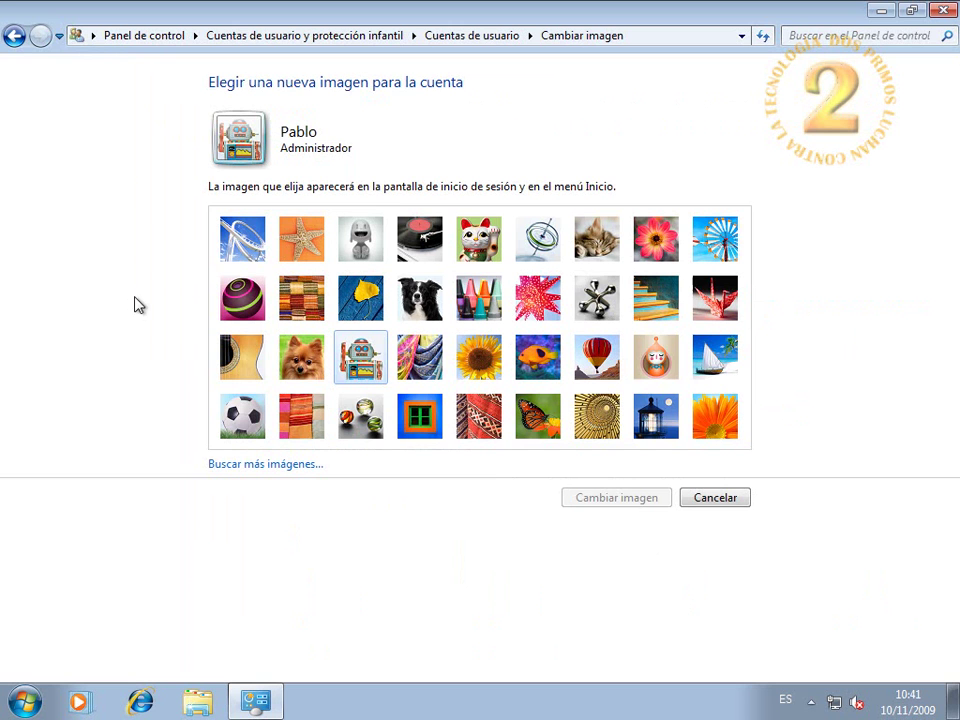
pyautogui.click(24, 701)
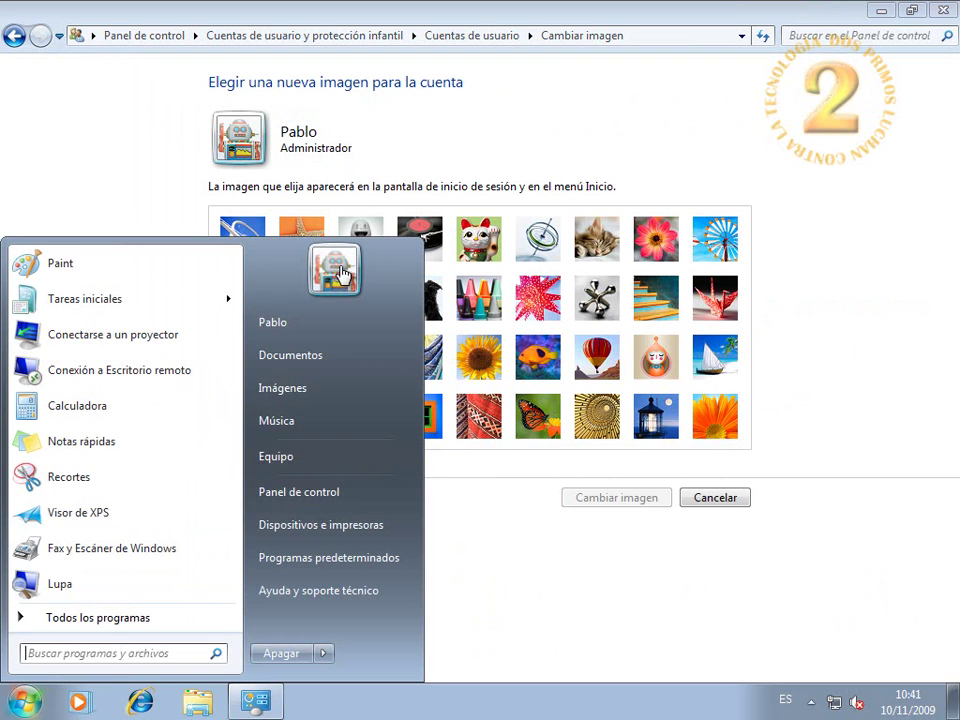
pyautogui.click(513, 580)
pyautogui.click(597, 297)
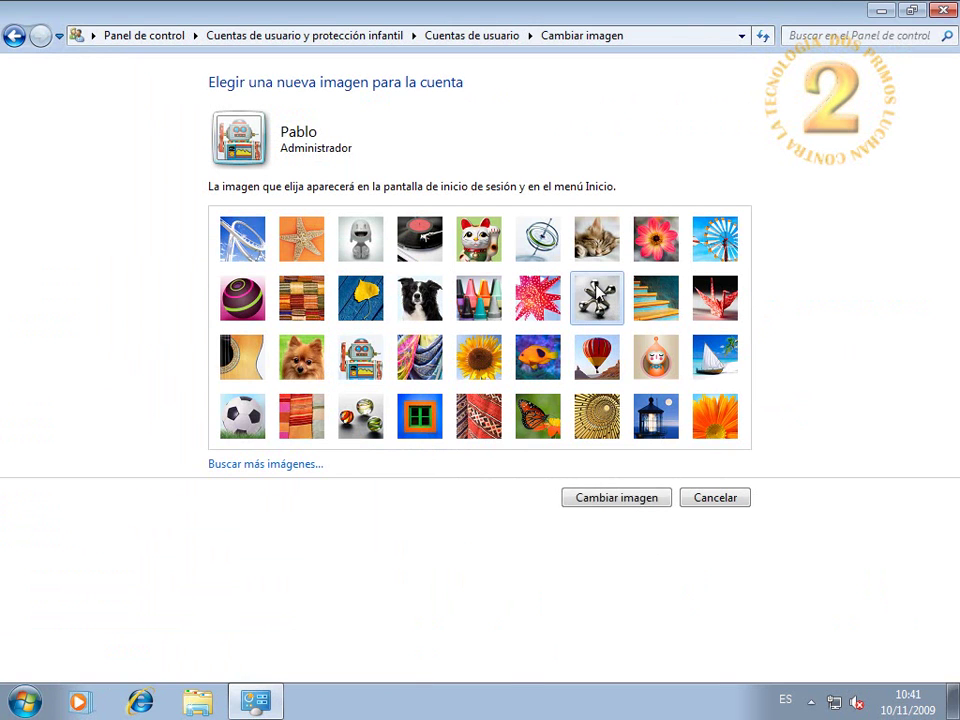
pyautogui.click(636, 507)
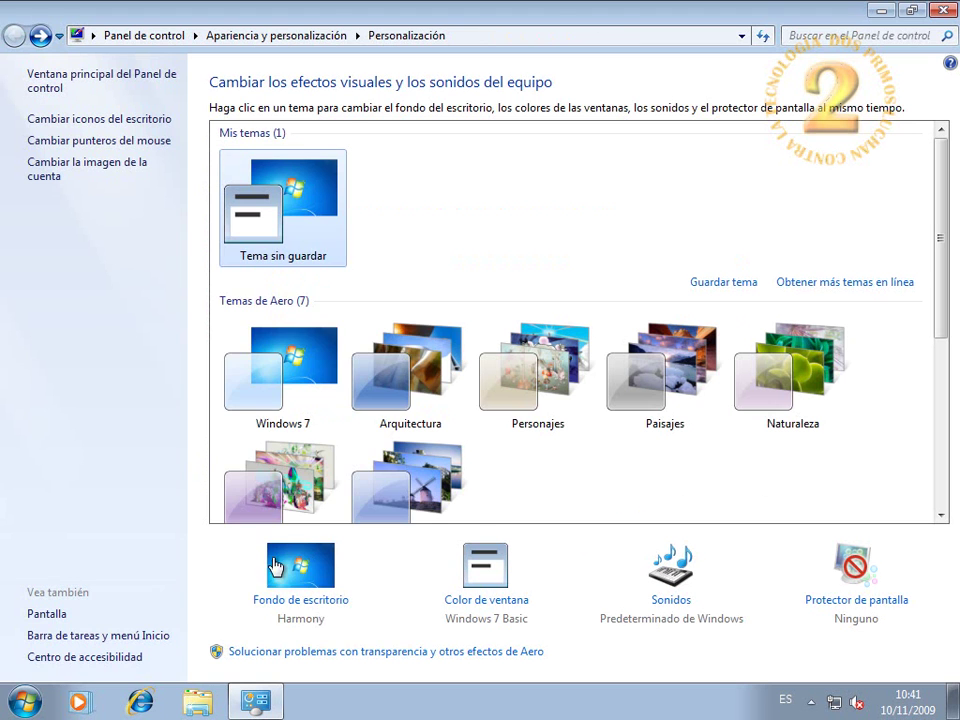
pyautogui.click(24, 701)
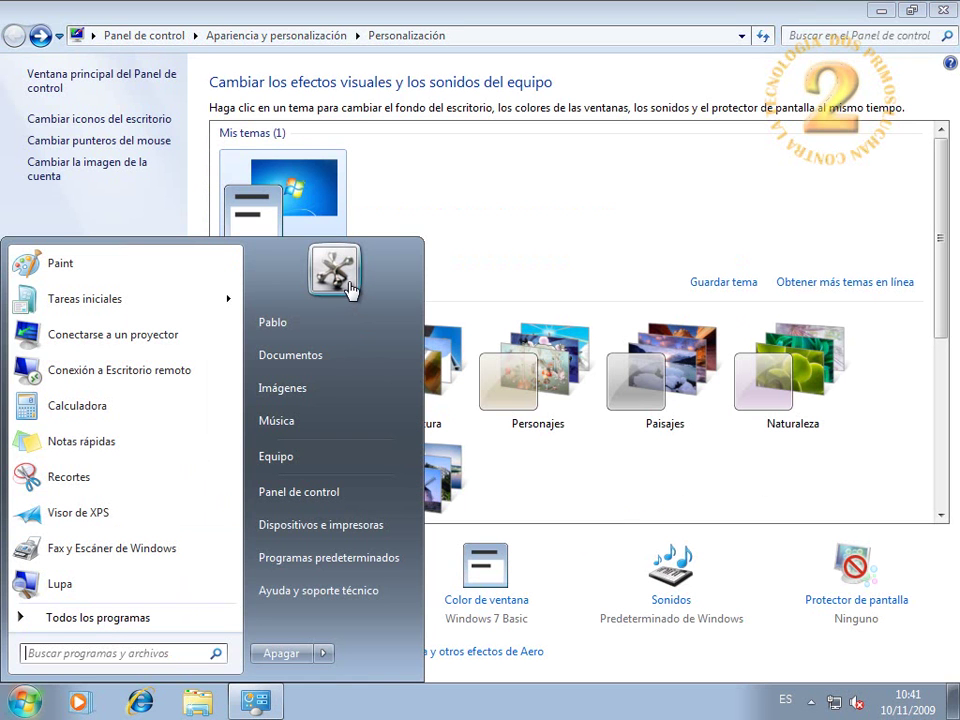
pyautogui.click(150, 223)
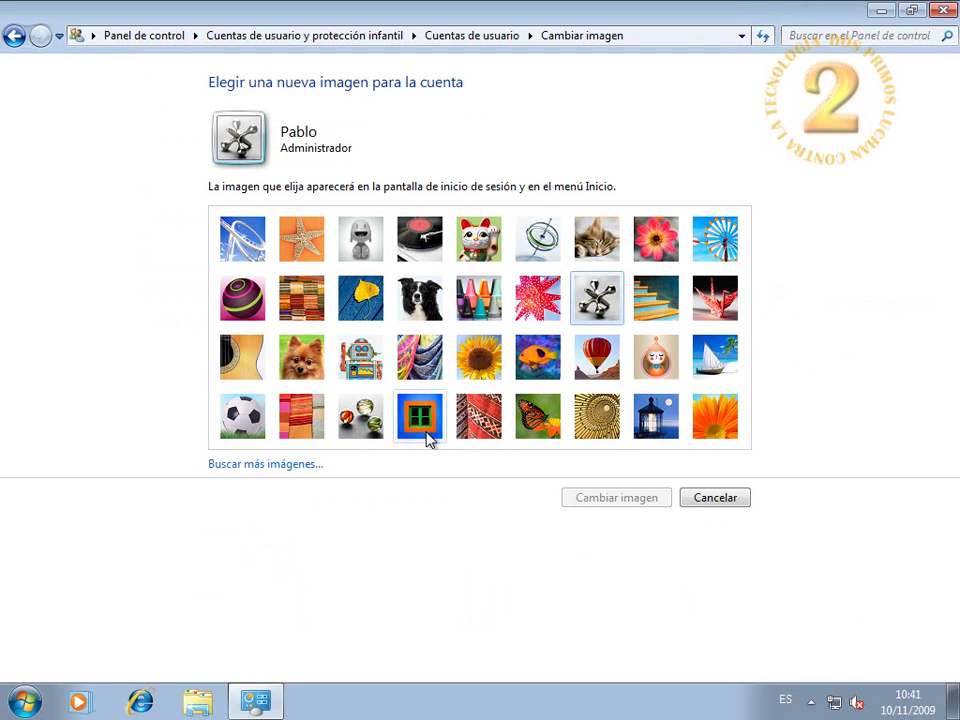
# Change the account picture to the green window with the orange frame and check it in the Start menu.
pyautogui.click(420, 416)
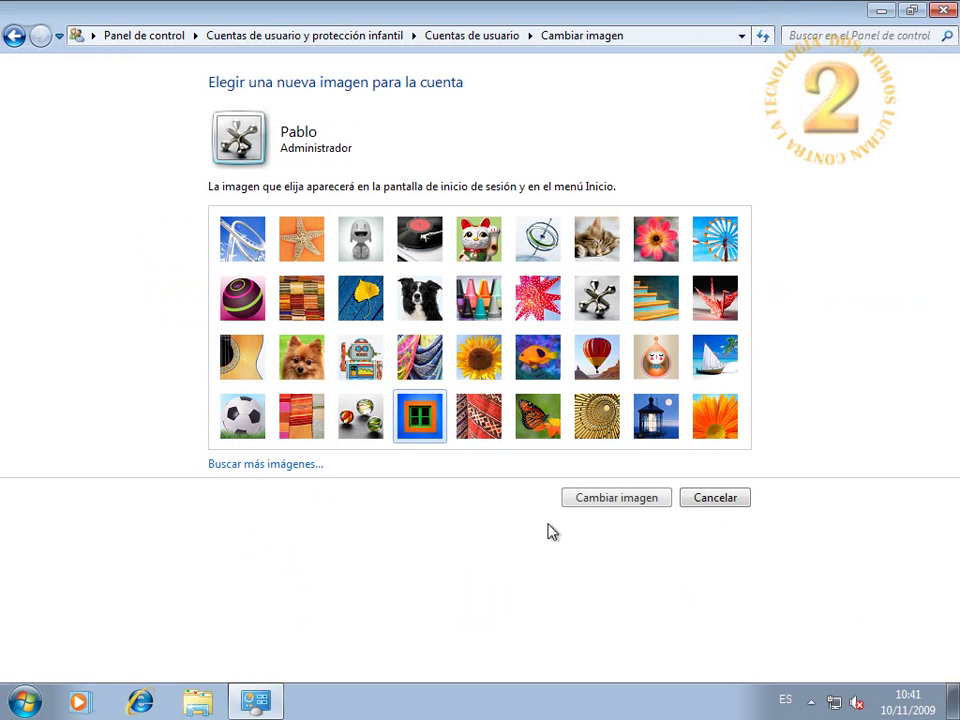
pyautogui.click(606, 498)
pyautogui.press('super')
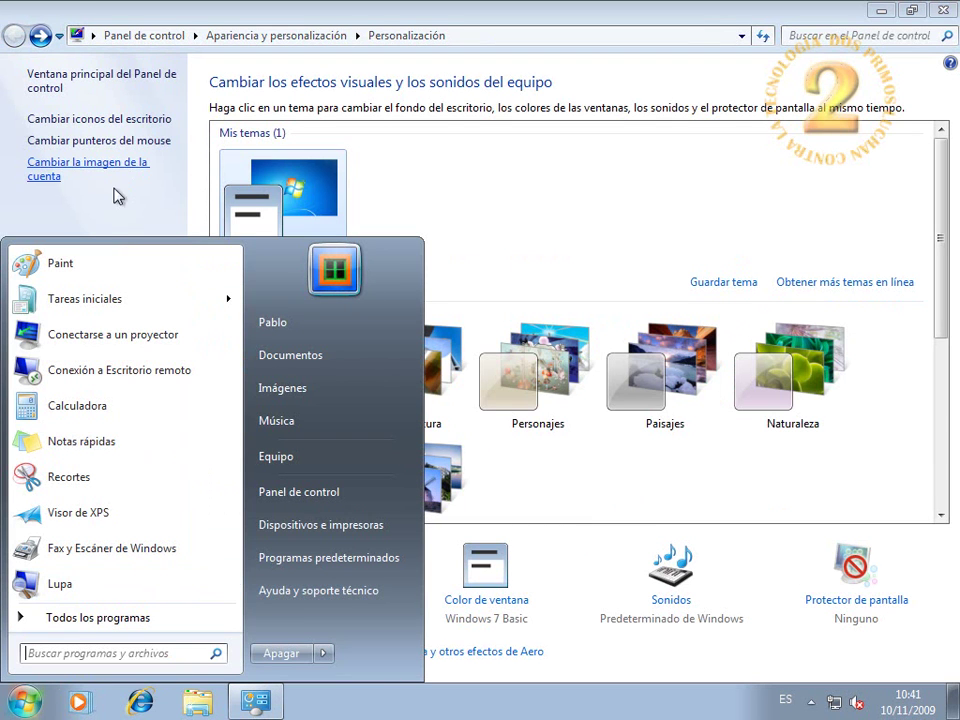
pyautogui.click(99, 229)
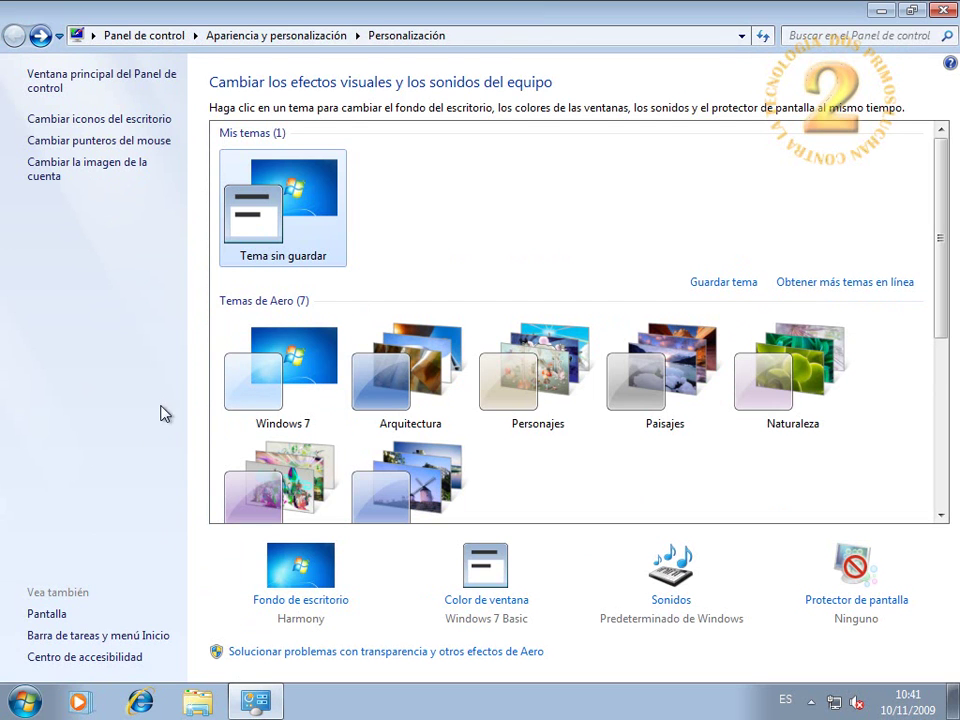
# View the main Control Panel page and return to Personalización.
pyautogui.click(120, 76)
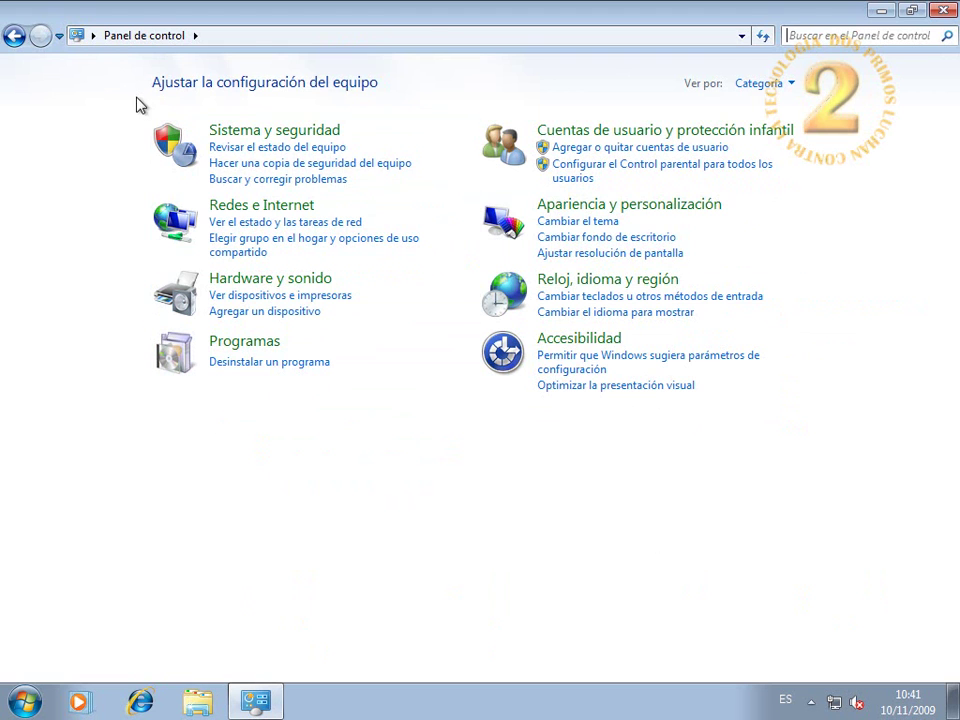
pyautogui.click(14, 37)
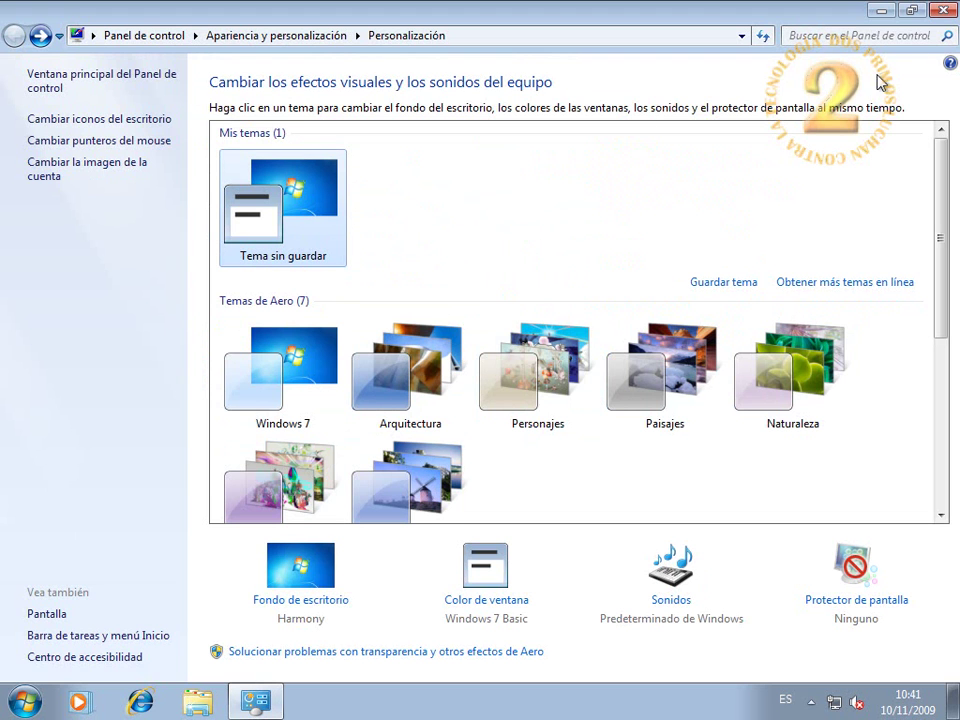
# Snap the Personalización window to the right half of the desktop and a new Bibliotecas window to the left half.
pyautogui.click(912, 11)
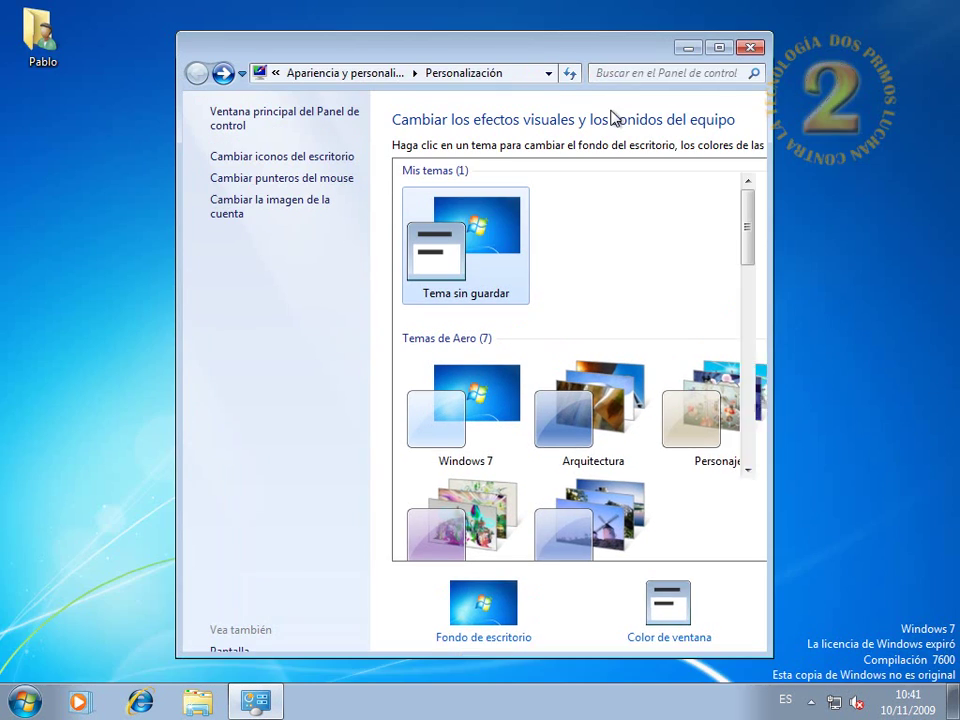
pyautogui.moveTo(543, 66); pyautogui.dragTo(543, 70)
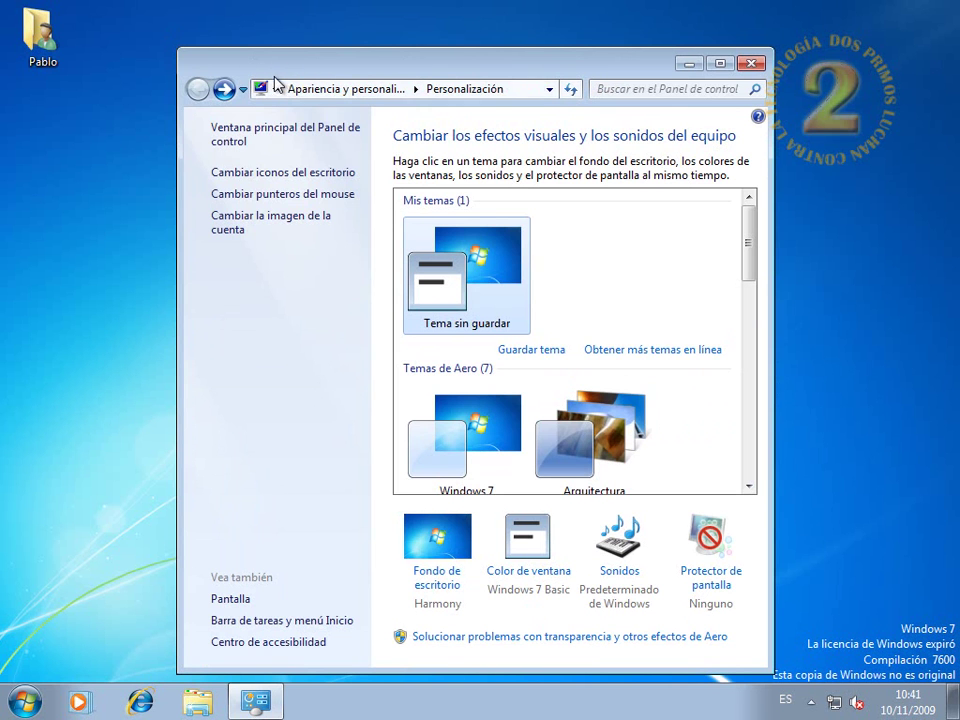
pyautogui.moveTo(262, 70); pyautogui.dragTo(959, 104)
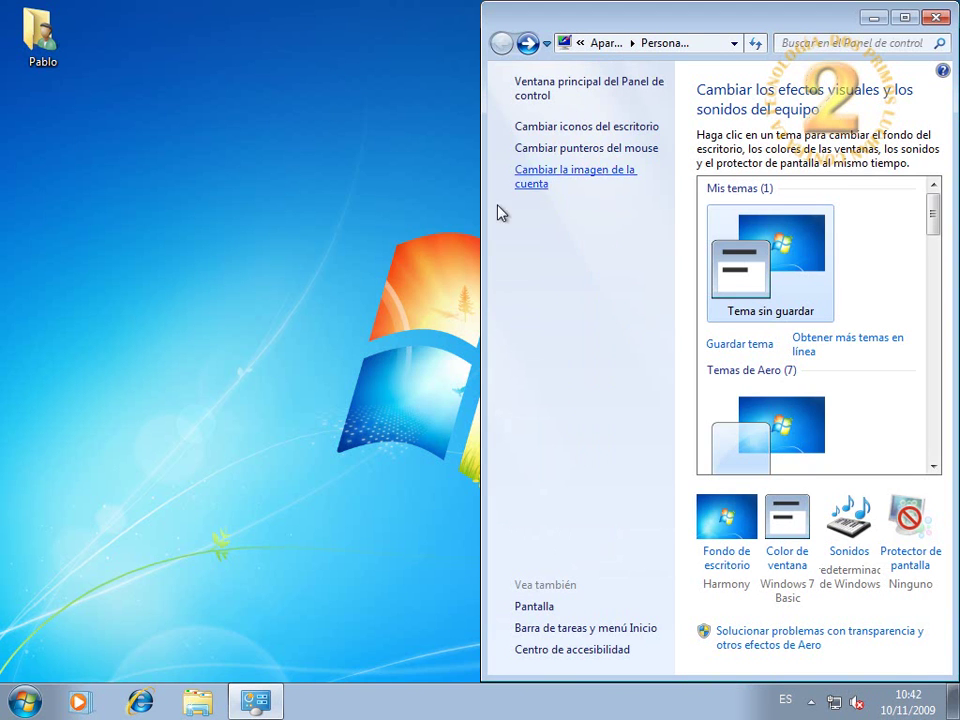
pyautogui.click(197, 702)
pyautogui.moveTo(565, 22); pyautogui.dragTo(2, 120)
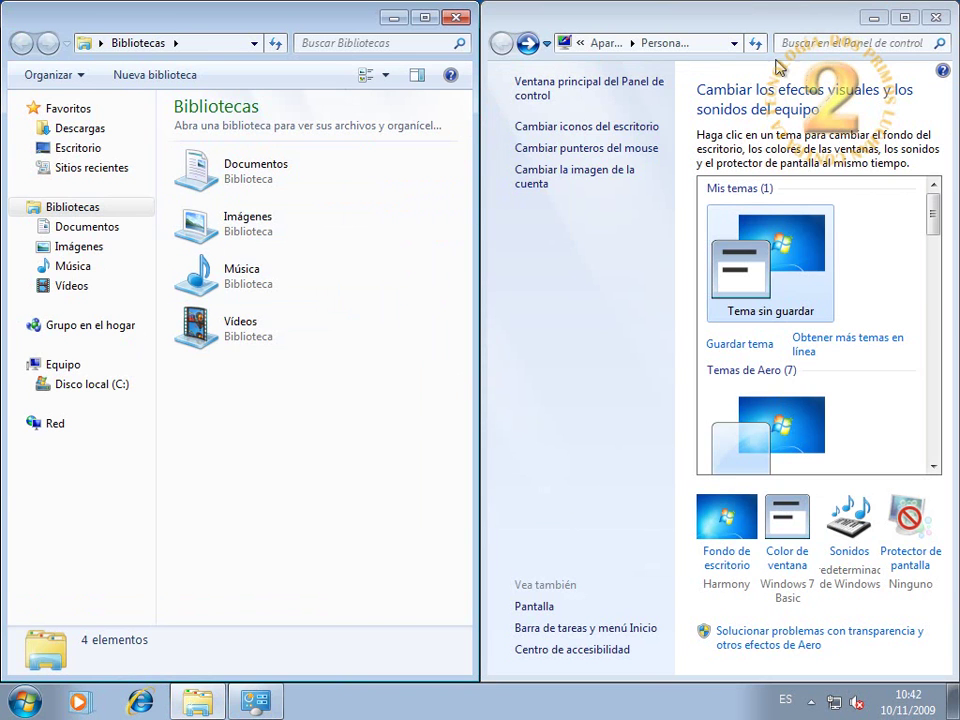
# Close the Personalización window, then minimize and restore the Bibliotecas window.
pyautogui.click(935, 18)
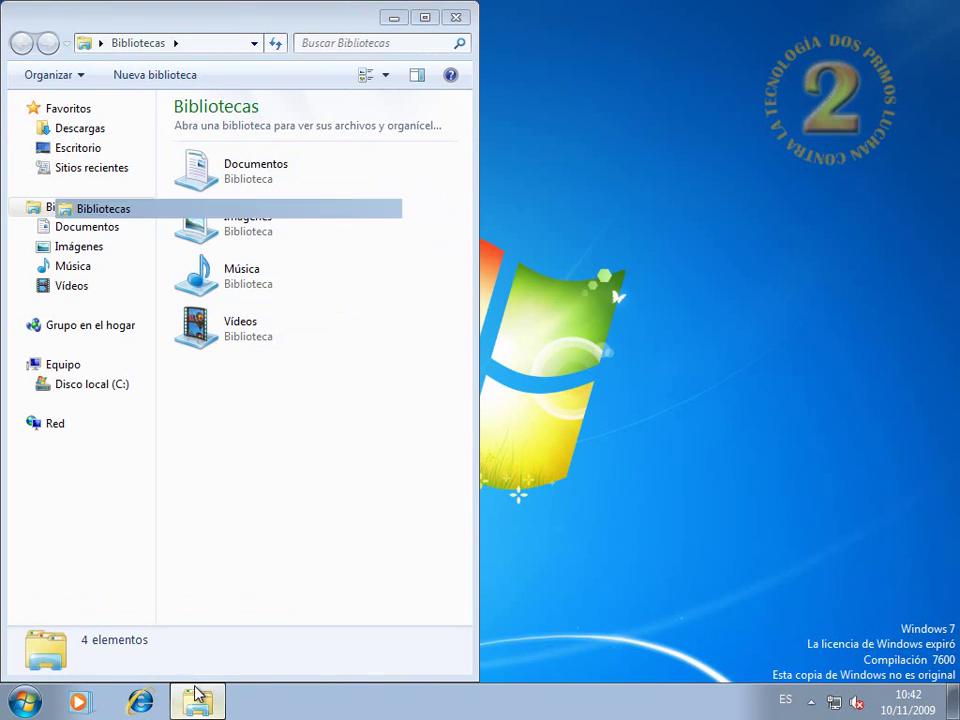
pyautogui.click(197, 702)
pyautogui.click(197, 702)
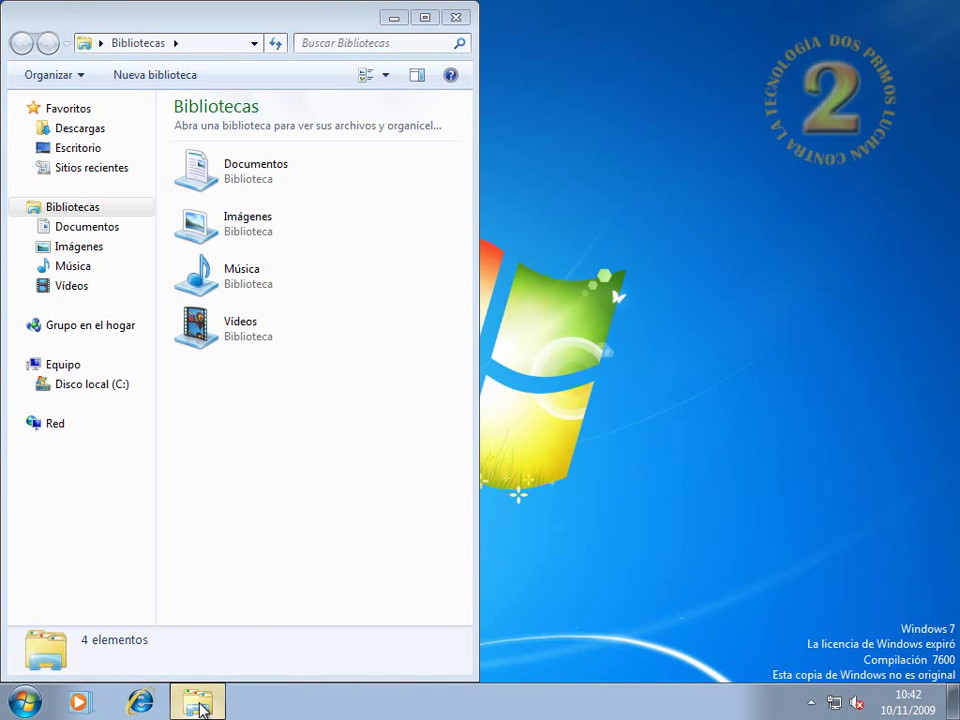
# Snap a second Bibliotecas window to the right half, displaying Disco local (C:) there and Descargas in the left window.
pyautogui.middleClick(195, 702)
pyautogui.moveTo(347, 114); pyautogui.dragTo(959, 227)
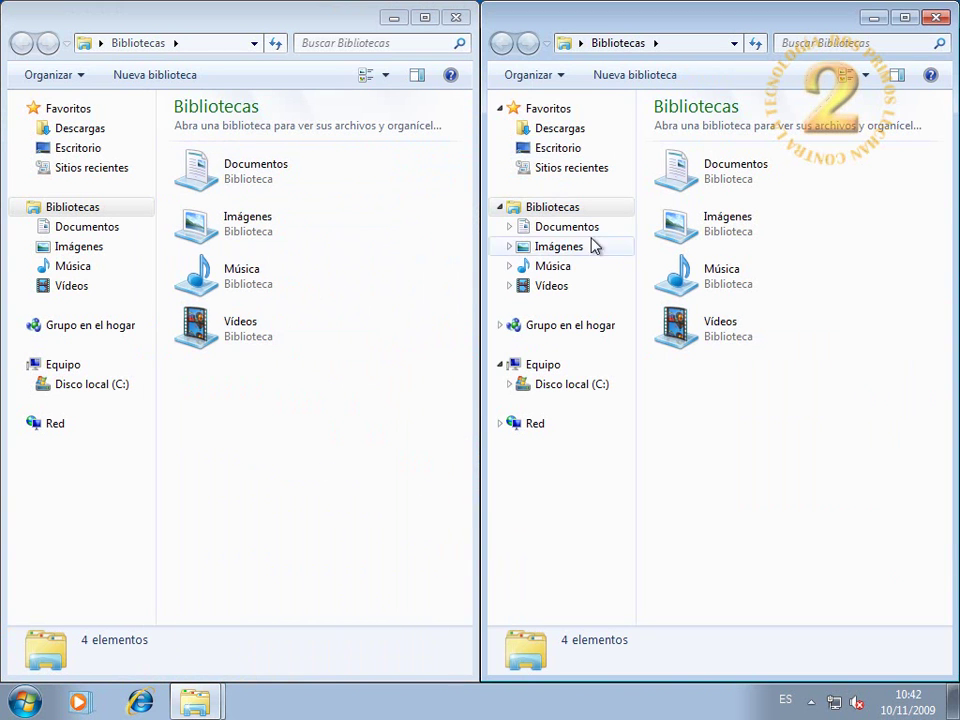
pyautogui.click(543, 366)
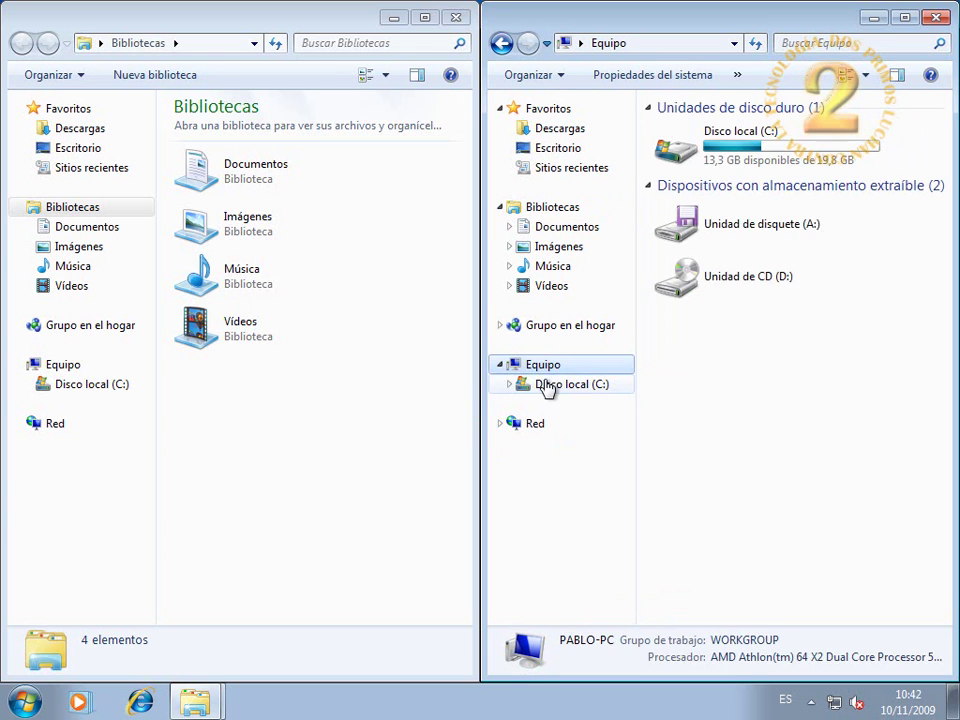
pyautogui.click(546, 387)
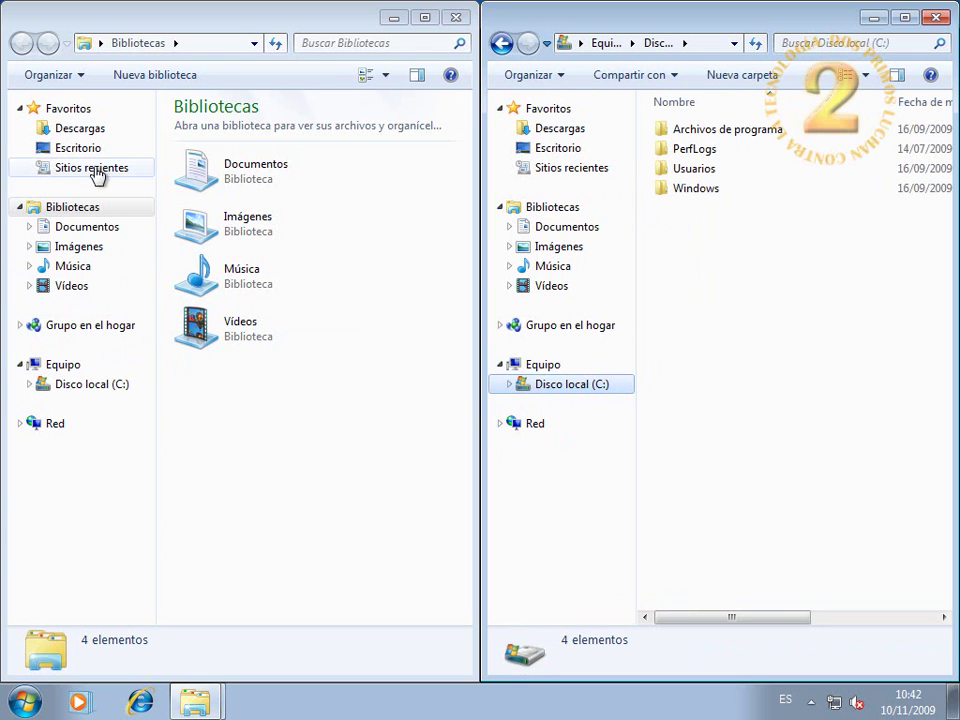
pyautogui.click(92, 130)
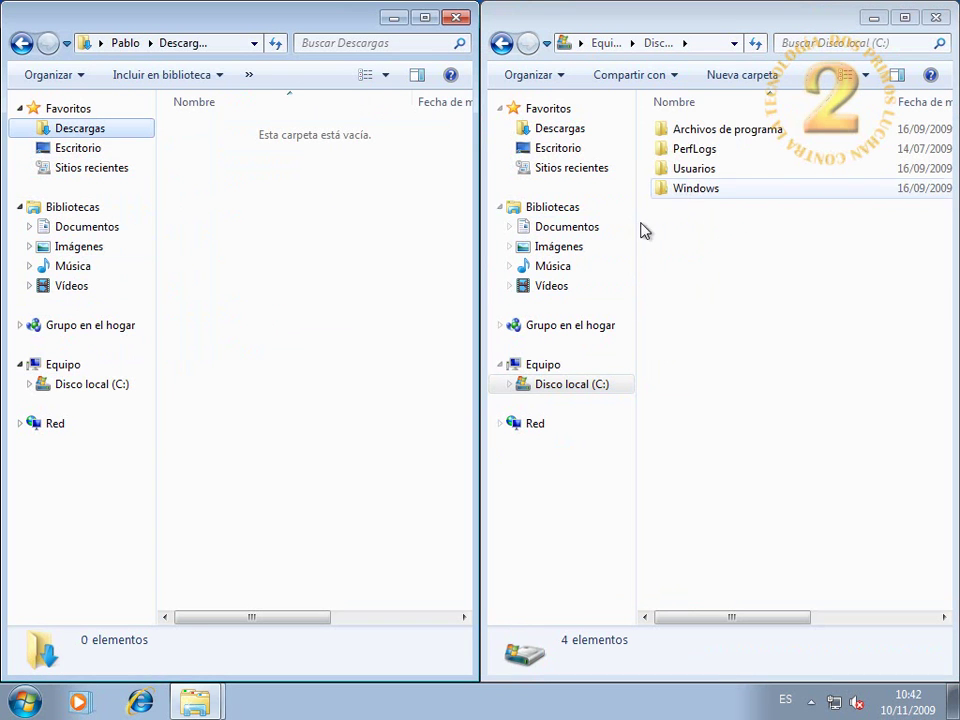
# Close the Disco local (C:) window and detach the Descargas window from the left half of the desktop.
pyautogui.click(935, 17)
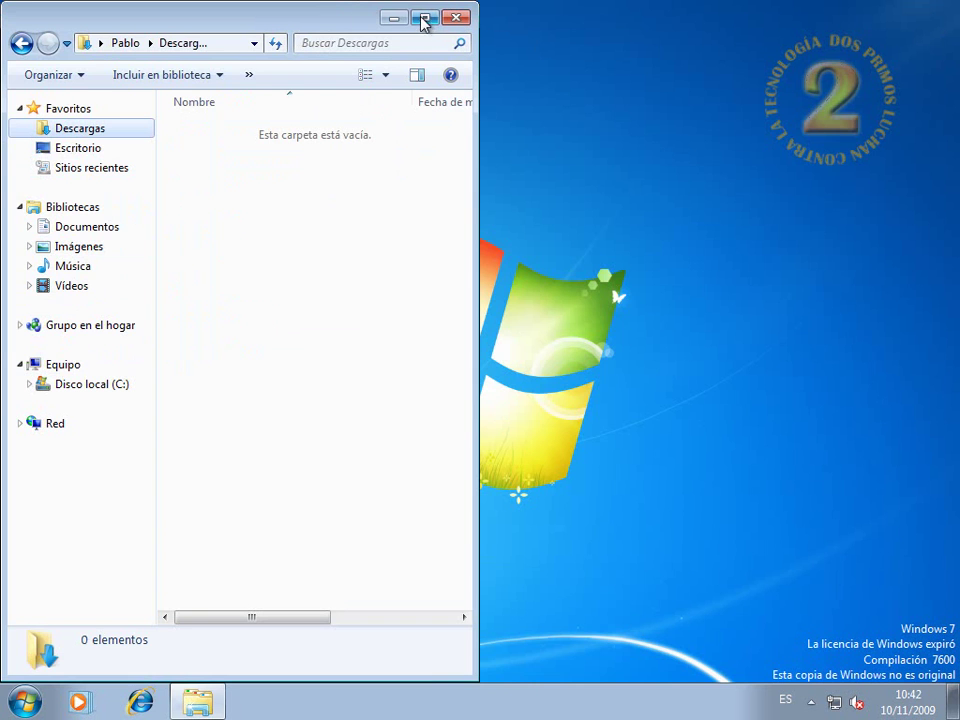
pyautogui.moveTo(279, 21); pyautogui.dragTo(306, 71)
pyautogui.moveTo(369, 86); pyautogui.dragTo(428, 71)
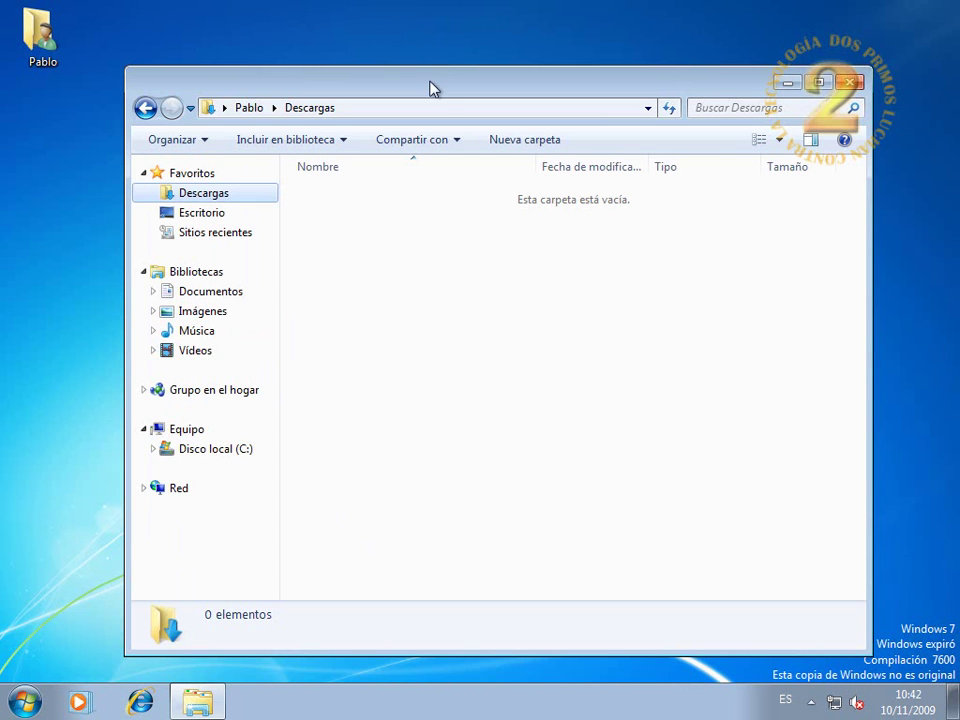
# Maximize the Descargas window and restore it to its floating size, twice in a row.
pyautogui.click(821, 81)
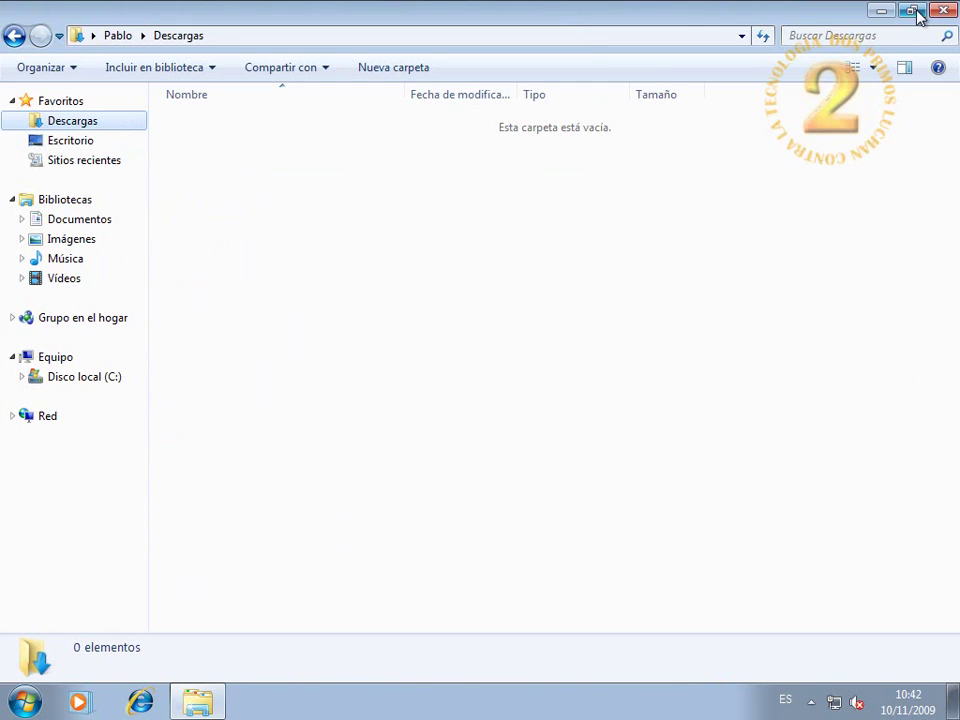
pyautogui.doubleClick(686, 16)
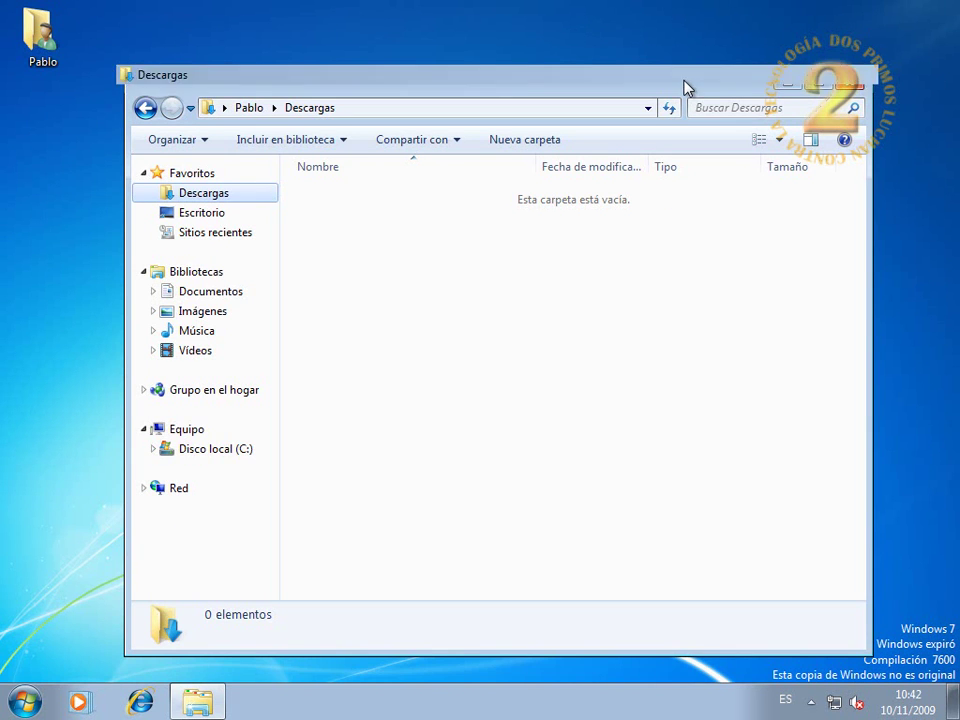
pyautogui.doubleClick(686, 88)
pyautogui.doubleClick(412, 12)
# Snap the Descargas window alternately to the left and right halves, and float it back near the middle of the desktop.
pyautogui.moveTo(405, 87); pyautogui.dragTo(1, 153)
pyautogui.moveTo(189, 17); pyautogui.dragTo(959, 195)
pyautogui.moveTo(714, 24); pyautogui.dragTo(649, 46)
pyautogui.moveTo(505, 50); pyautogui.dragTo(0, 90)
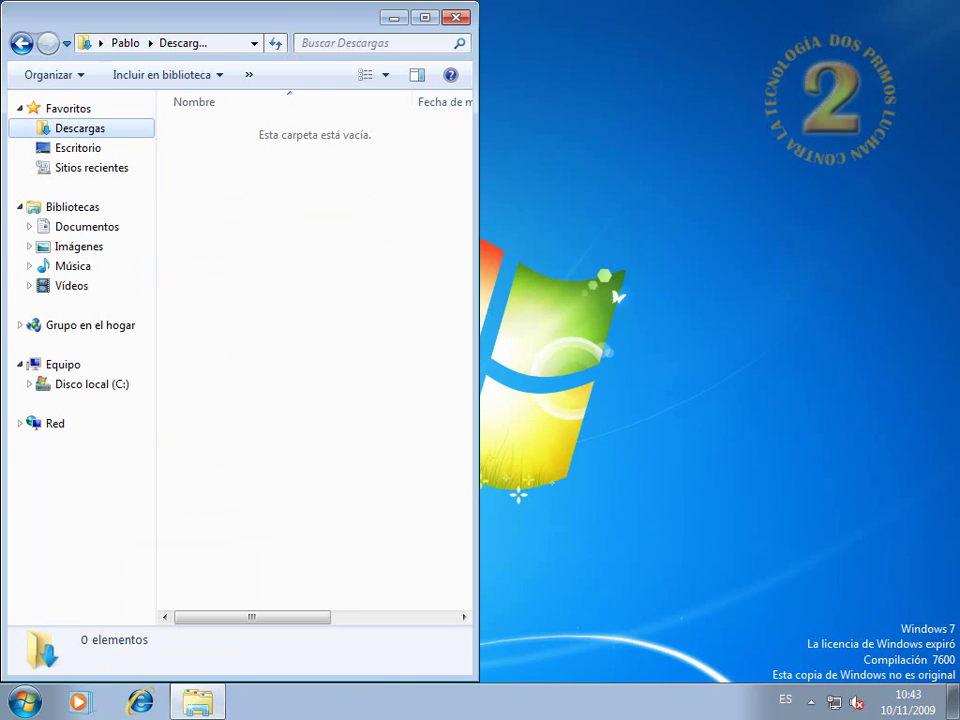
pyautogui.moveTo(174, 20); pyautogui.dragTo(959, 120)
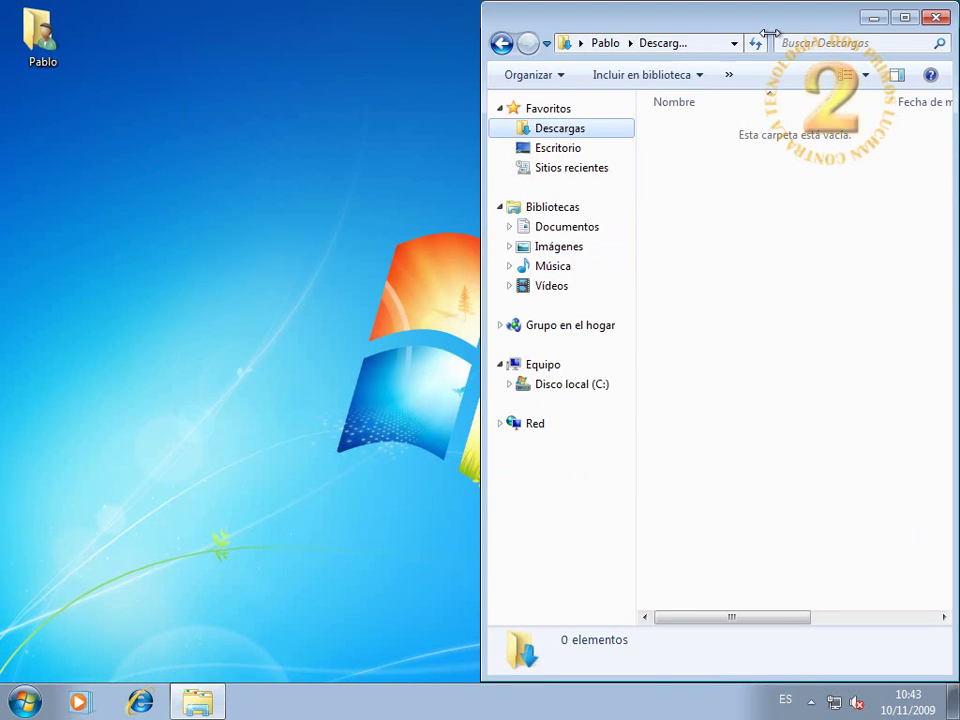
pyautogui.moveTo(767, 34); pyautogui.dragTo(583, 127)
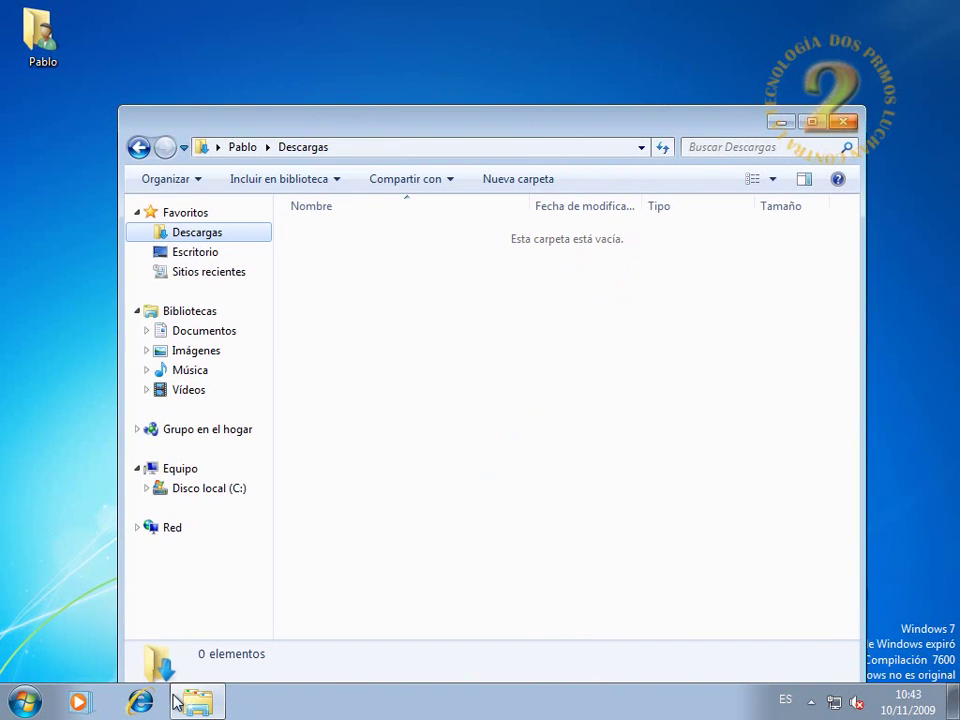
# Snap a new Bibliotecas window to the right half of the desktop and the Descargas window to the left half.
pyautogui.press('super+e')
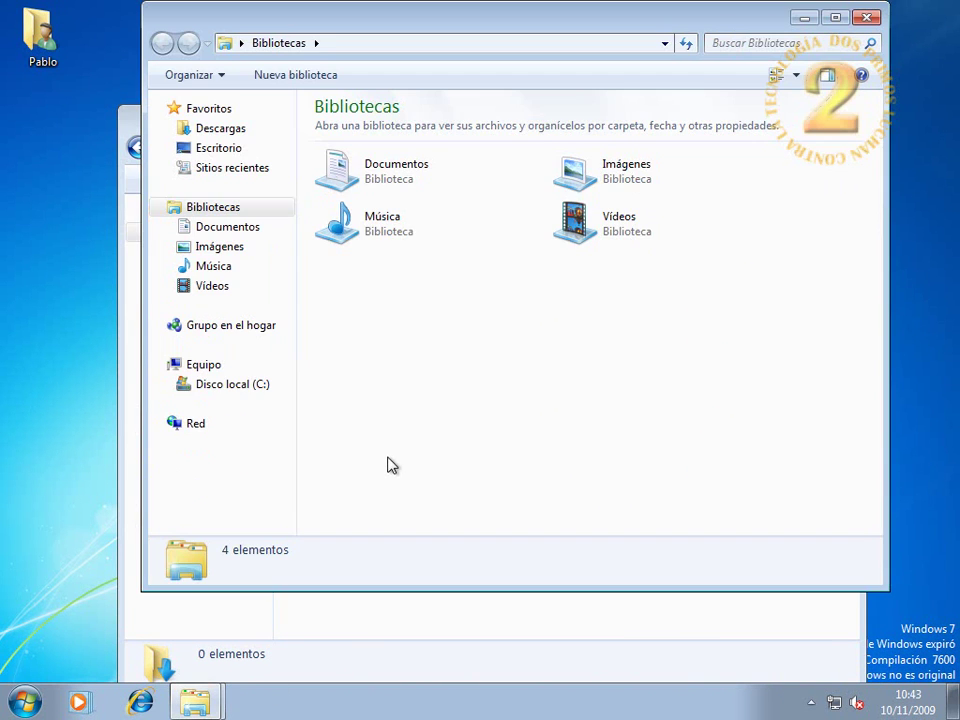
pyautogui.moveTo(399, 26); pyautogui.dragTo(959, 30)
pyautogui.moveTo(262, 136); pyautogui.dragTo(0, 216)
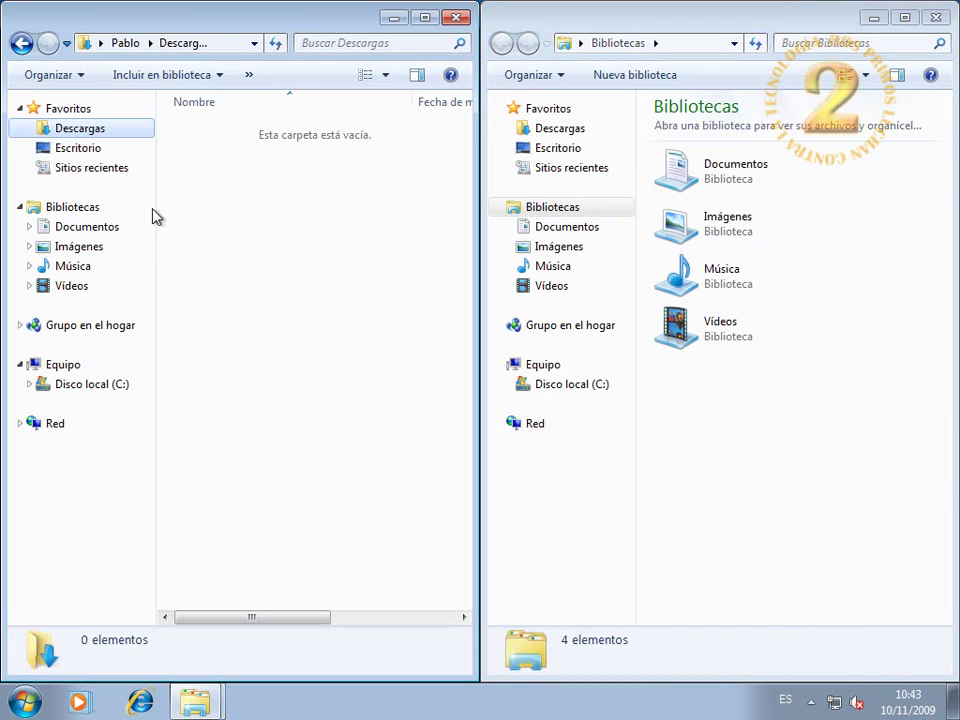
# Open another Bibliotecas window over the two snapped windows and maximize it.
pyautogui.click(158, 705)
pyautogui.press('super+Down')
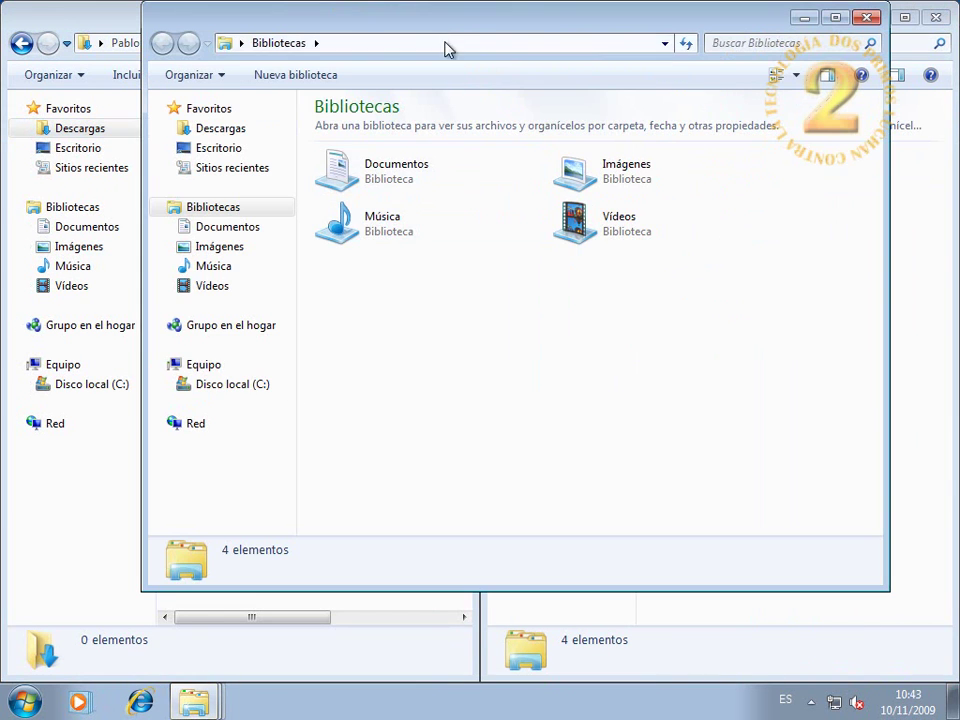
pyautogui.moveTo(443, 52); pyautogui.dragTo(443, 88)
pyautogui.press('super+Up')
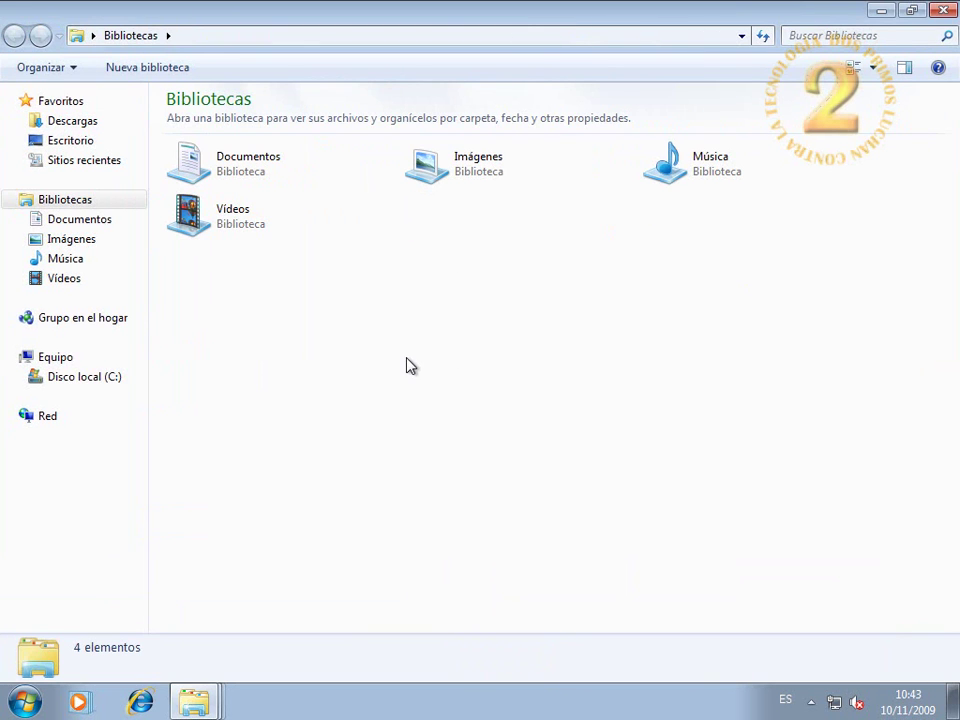
# Close the Descargas window and both Bibliotecas windows.
pyautogui.moveTo(191, 710)
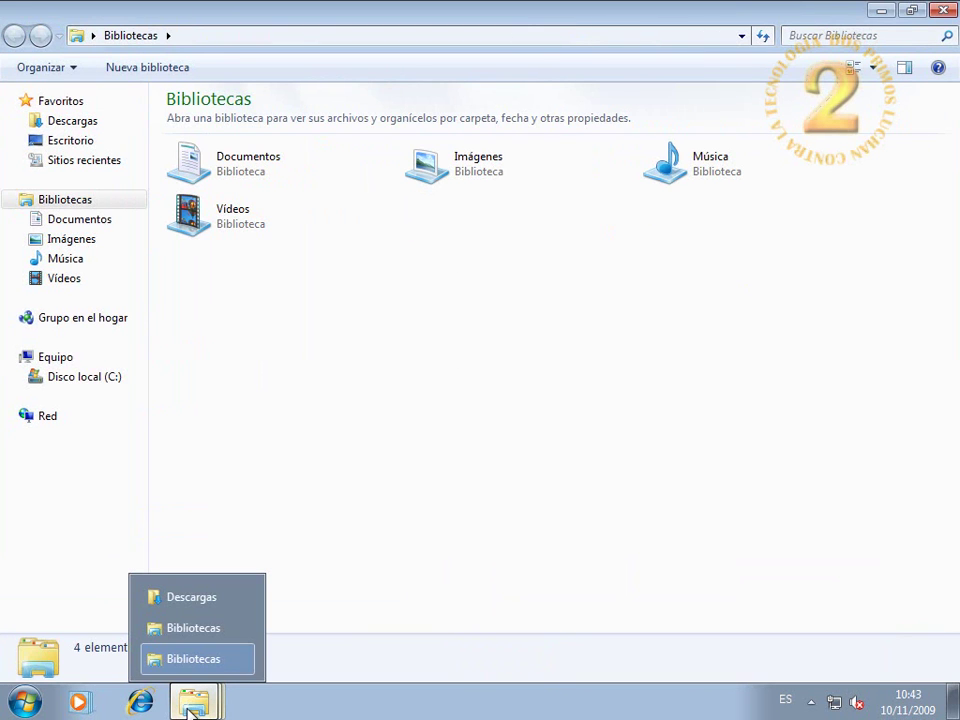
pyautogui.click(225, 597)
pyautogui.click(459, 17)
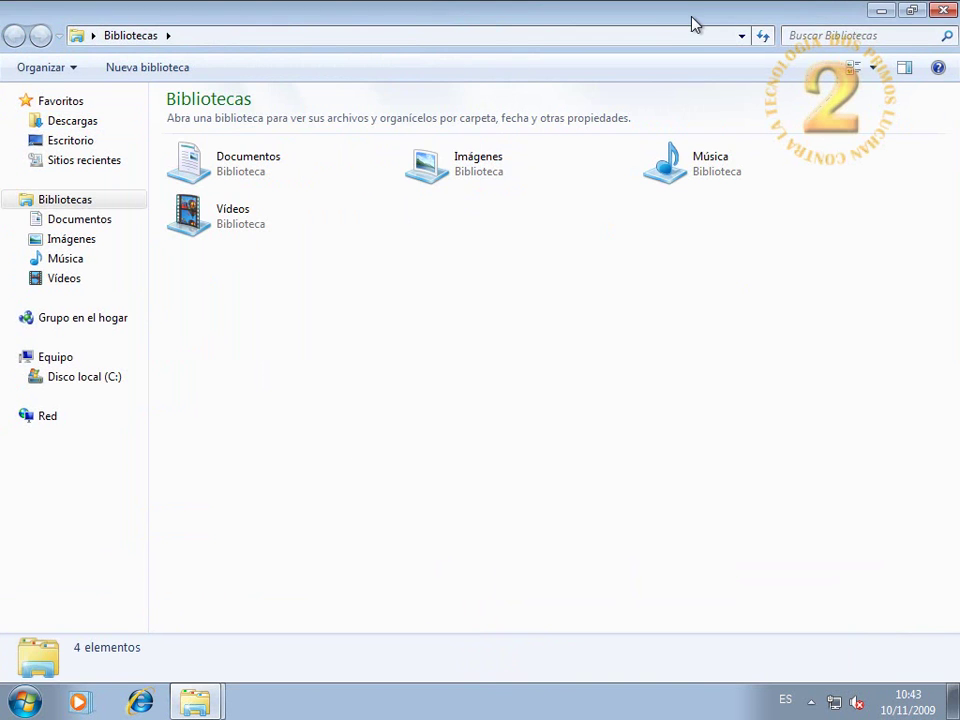
pyautogui.doubleClick(692, 24)
pyautogui.press('super+Right')
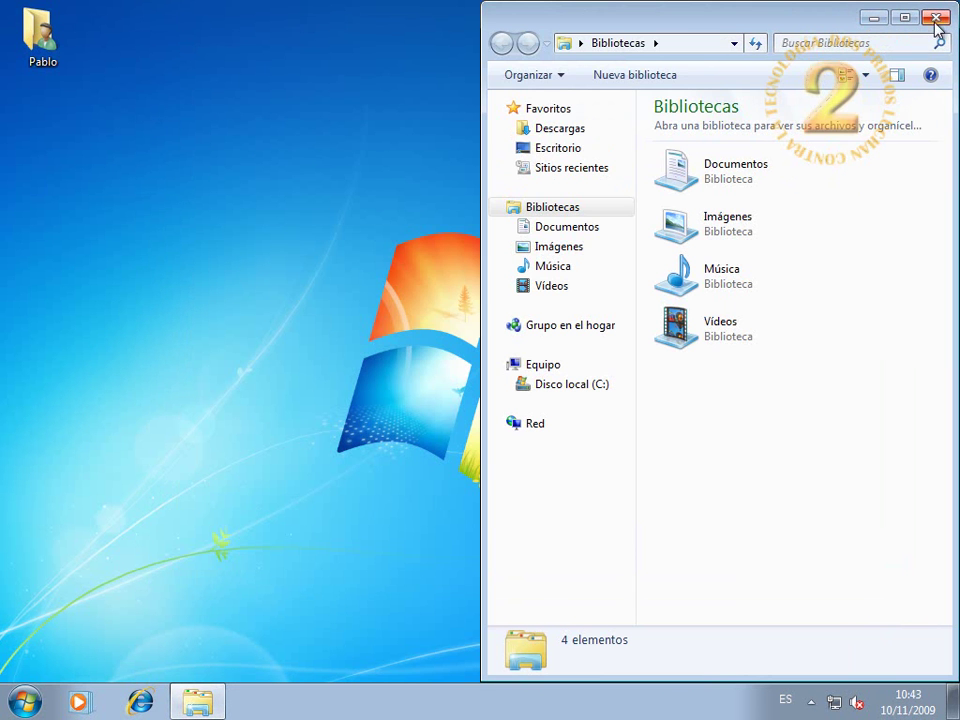
pyautogui.click(937, 18)
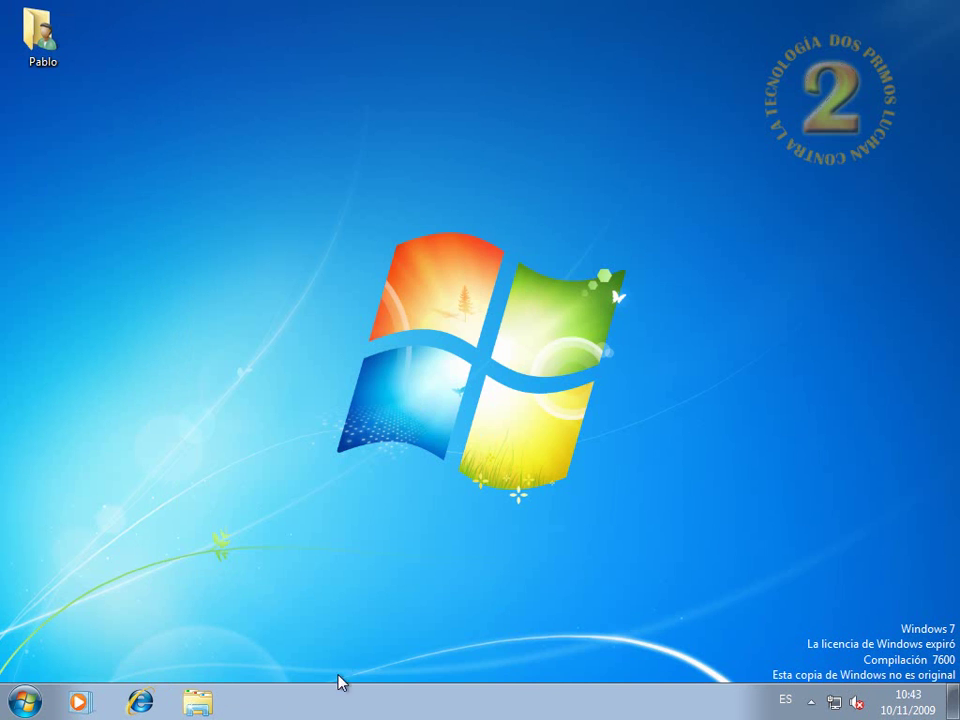